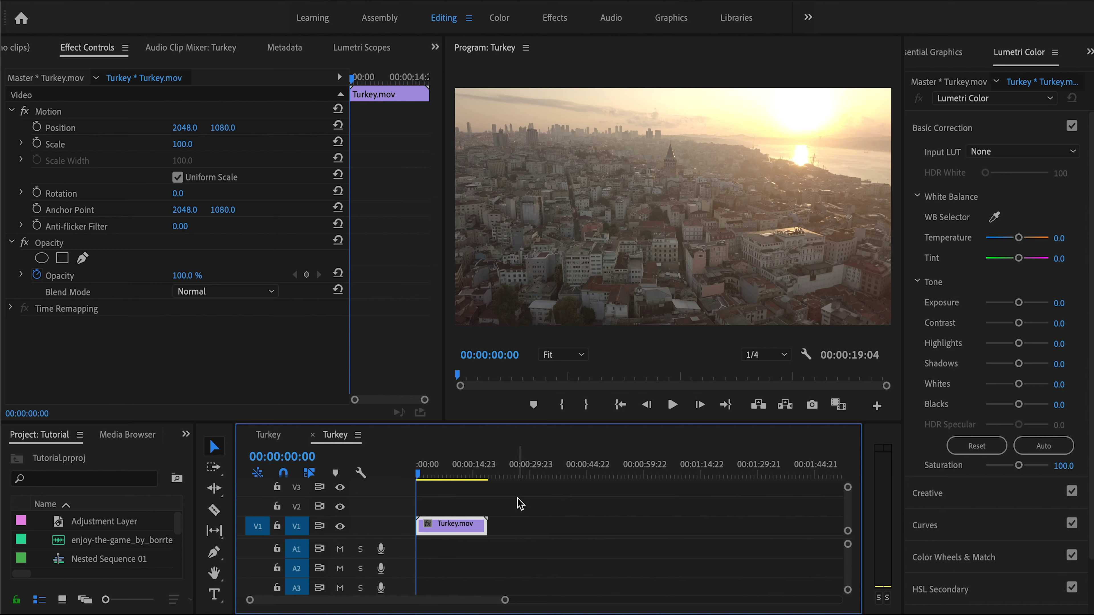
Preview the reference landscape photos _DSC4271-Edit.jpg and _DSC4355-Edit.jpg from the Taiwan folder in Finder and close the previews.
left_click(80, 610)
left_click(727, 243)
key("space")
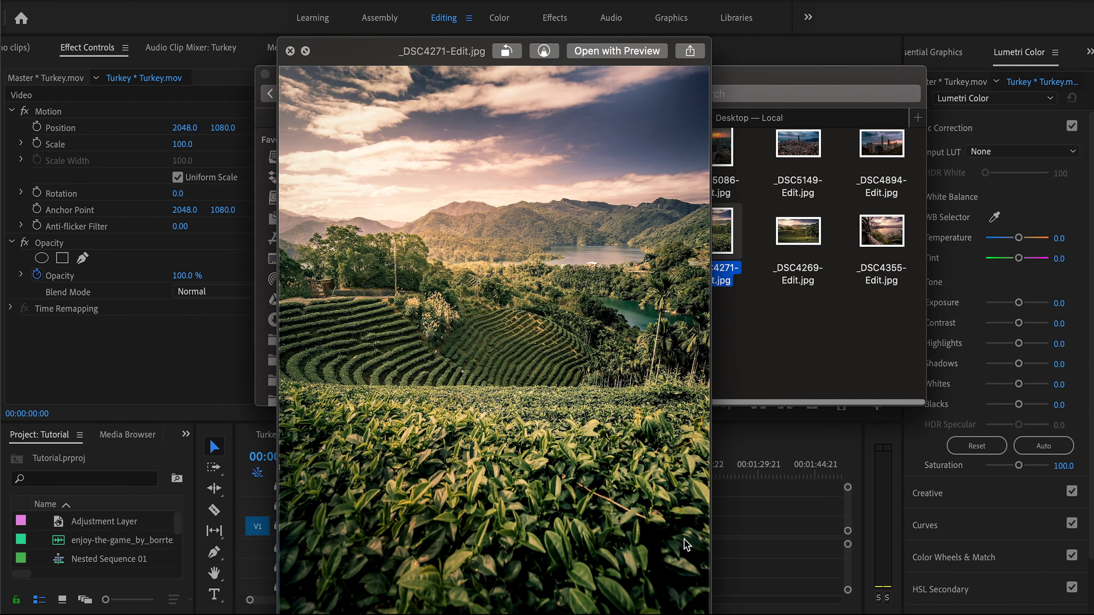
left_click_drag(708, 613, 692, 555)
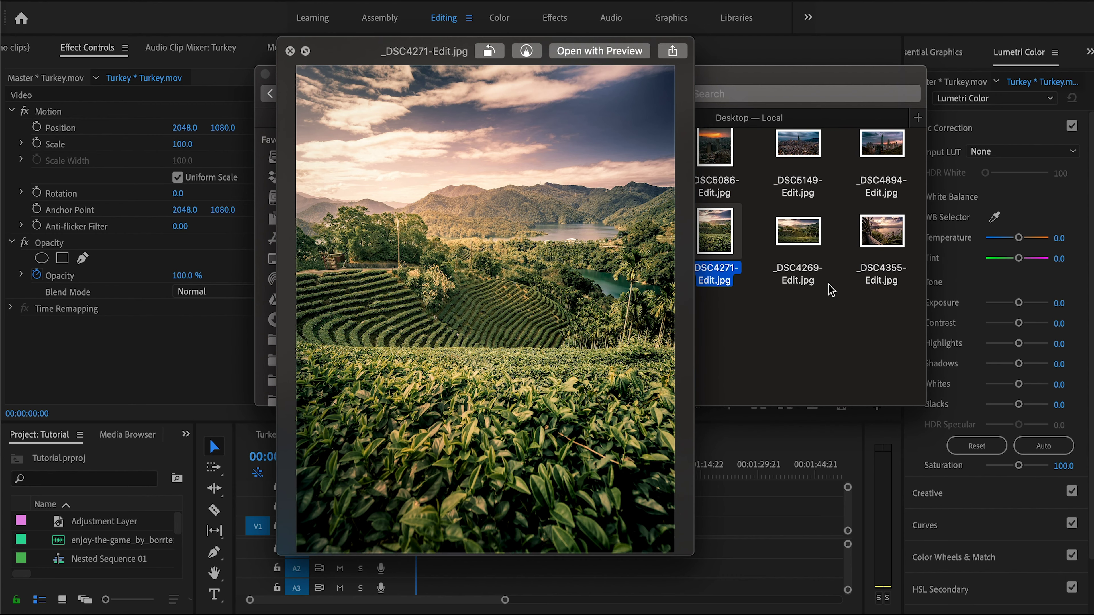
key("space")
left_click(881, 233)
key("space")
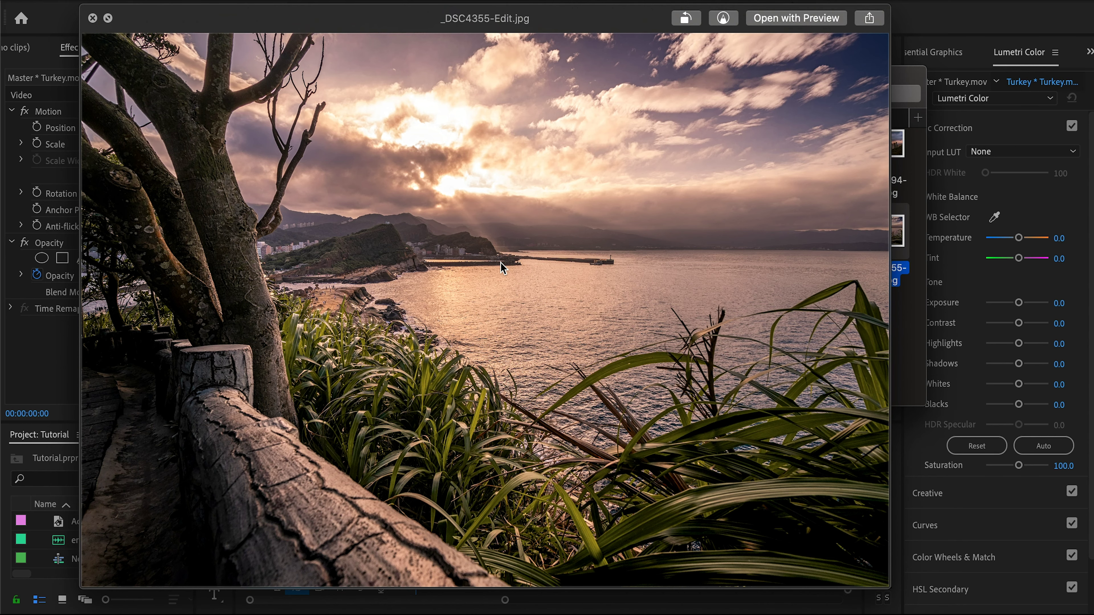
key("space")
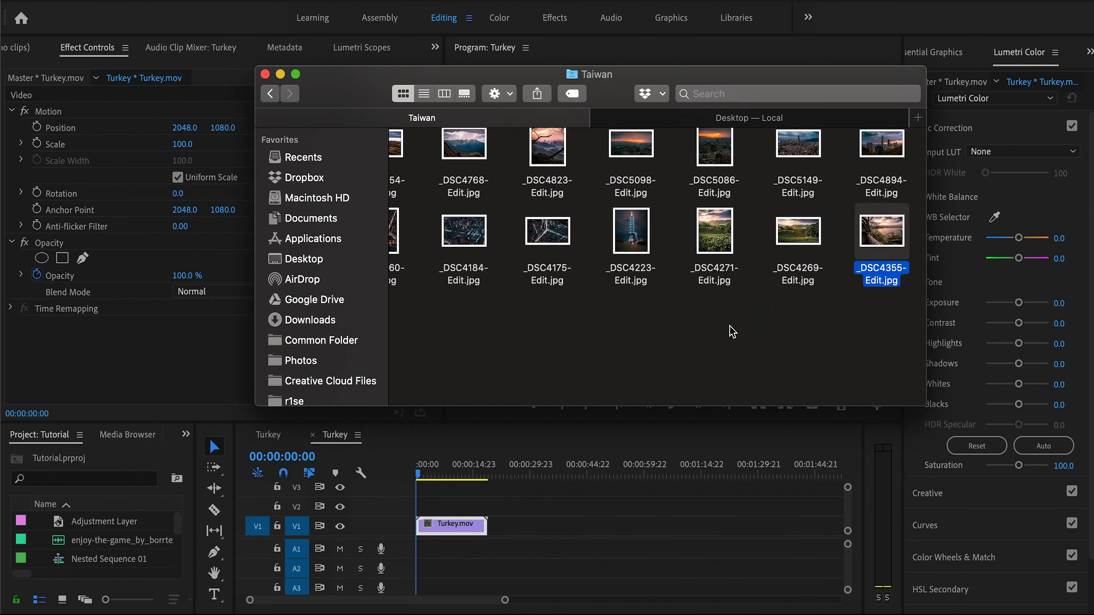
left_click_drag(880, 324, 843, 337)
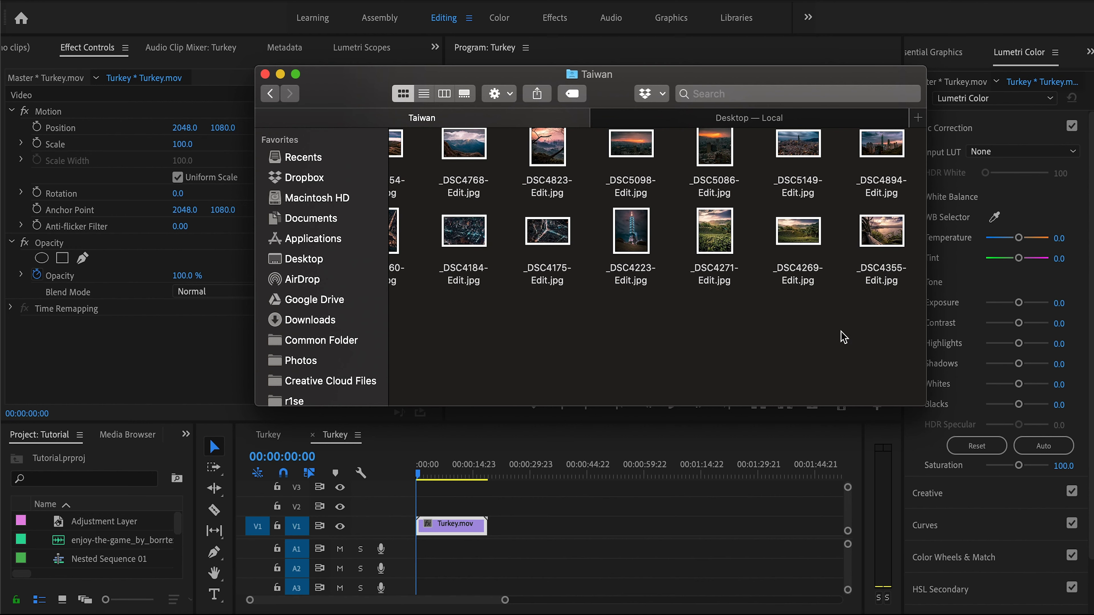
Switch back to Premiere Pro, place an adjustment layer on V2 above Turkey.mov and extend it to the clip's end.
left_click(560, 440)
left_click_drag(86, 522, 419, 500)
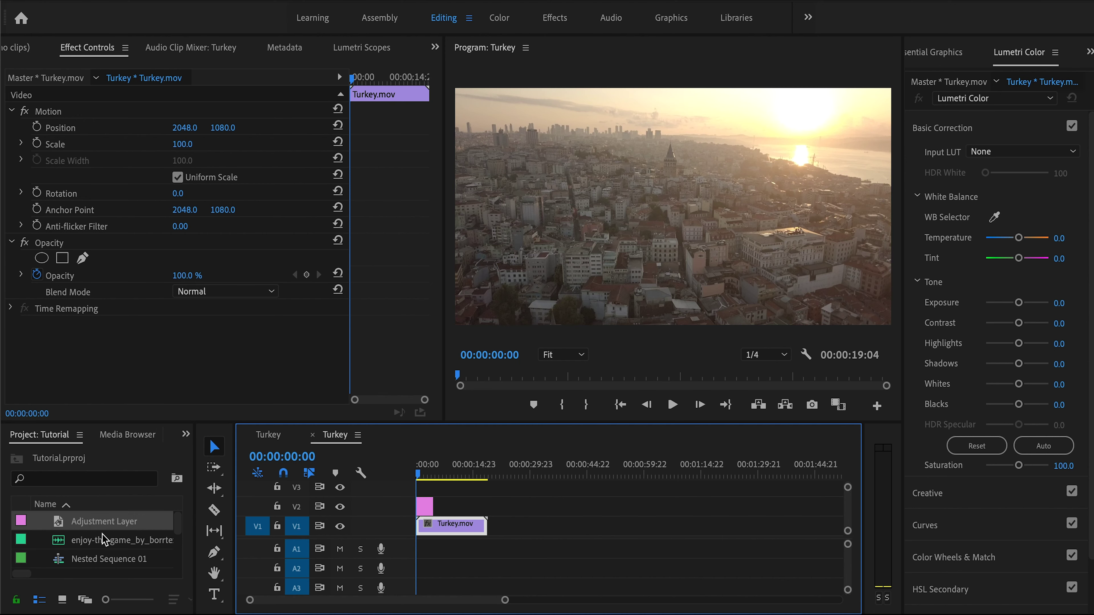
left_click_drag(434, 506, 492, 510)
left_click_drag(427, 474, 430, 474)
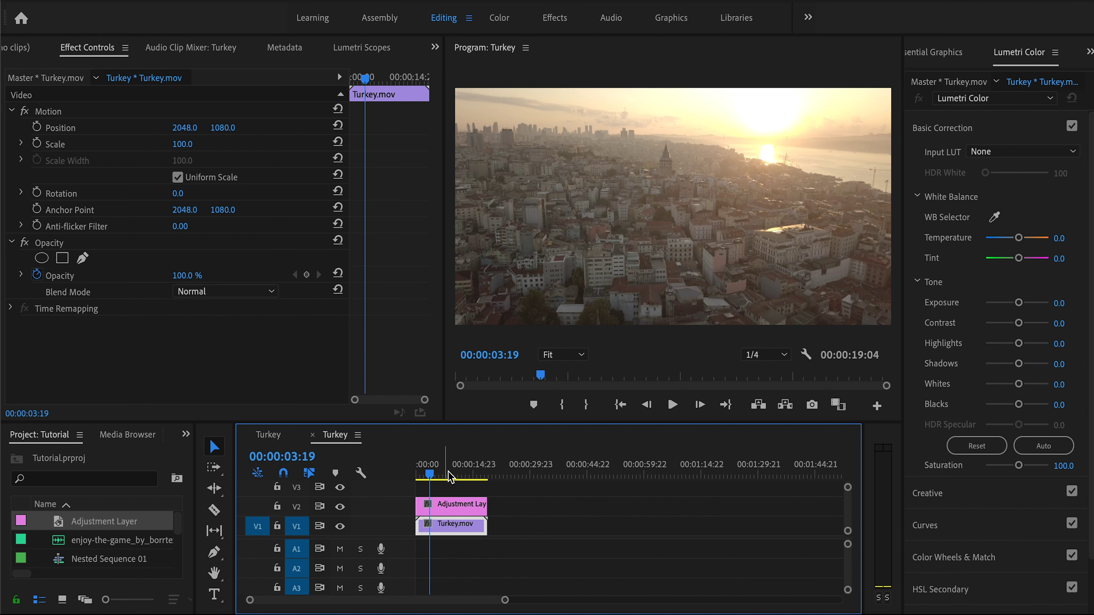
Find the Lumetri Color effect, apply it to the V2 adjustment layer, and move the playhead to 00:00:15:14.
left_click(186, 433)
left_click(211, 524)
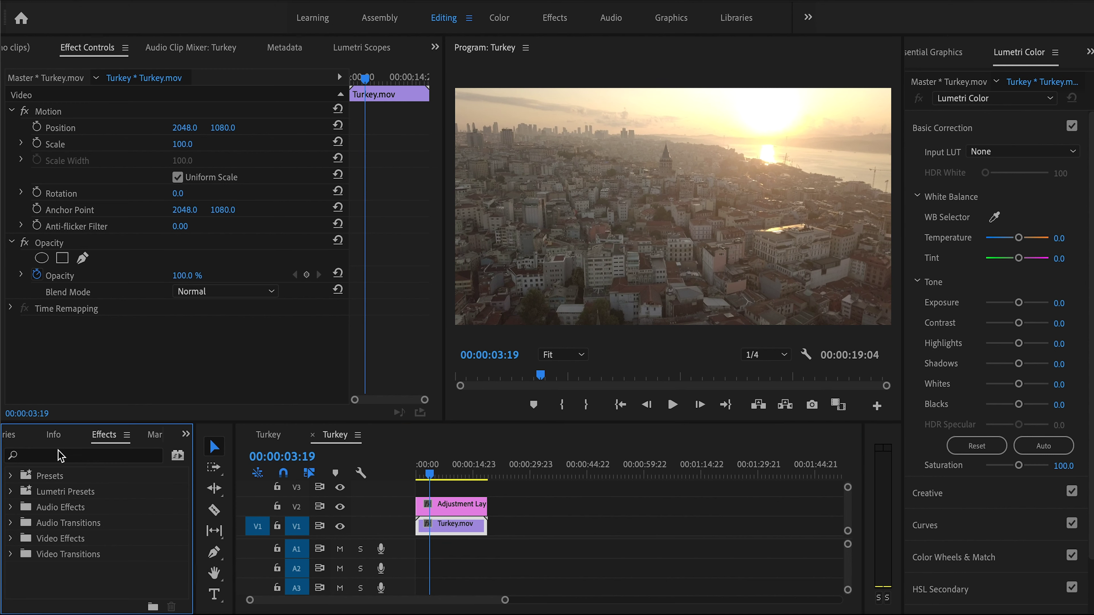
left_click(68, 457)
type("lumetri")
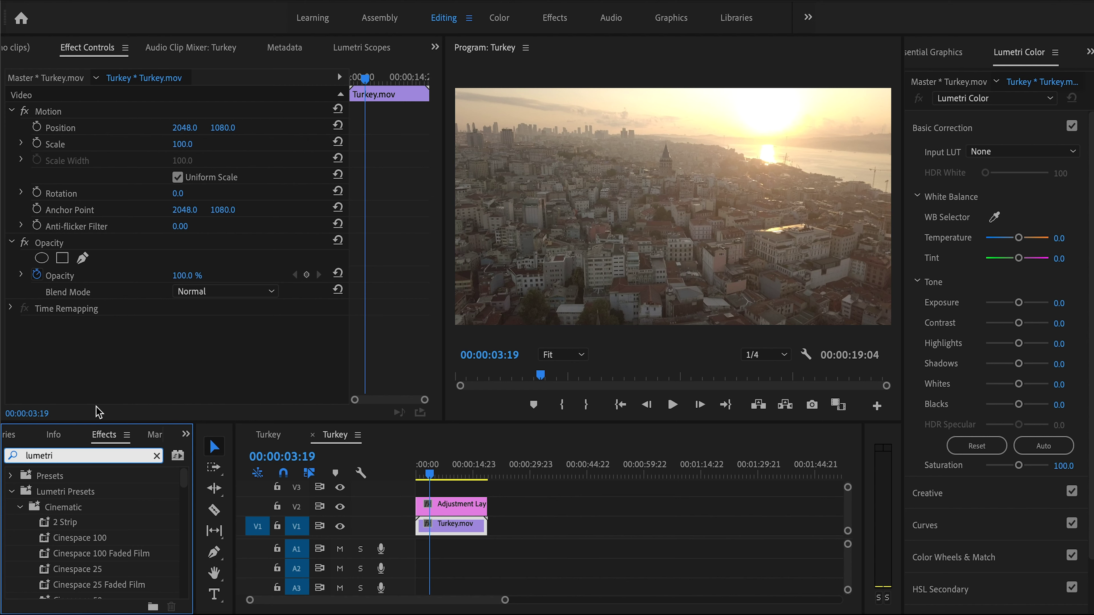
scroll(95, 517, "down", 10)
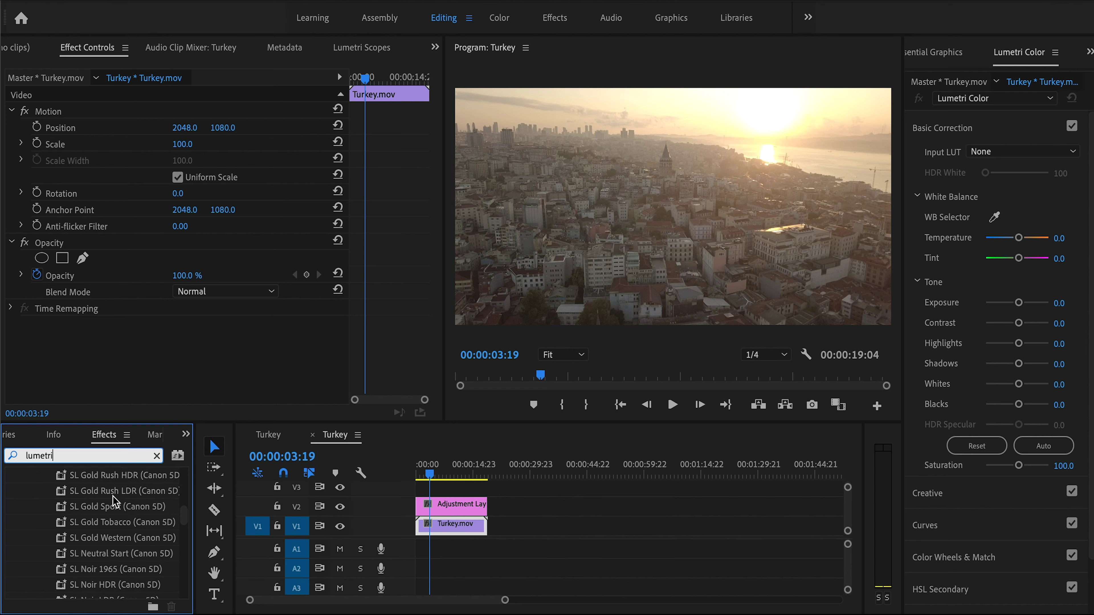
left_click_drag(85, 584, 459, 509)
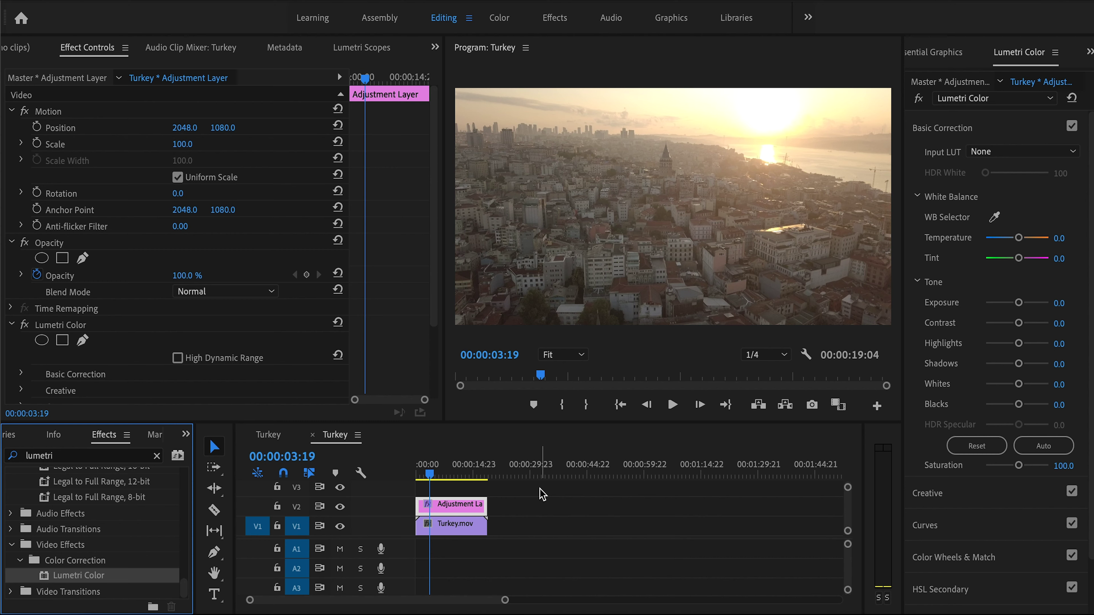
left_click_drag(433, 474, 479, 478)
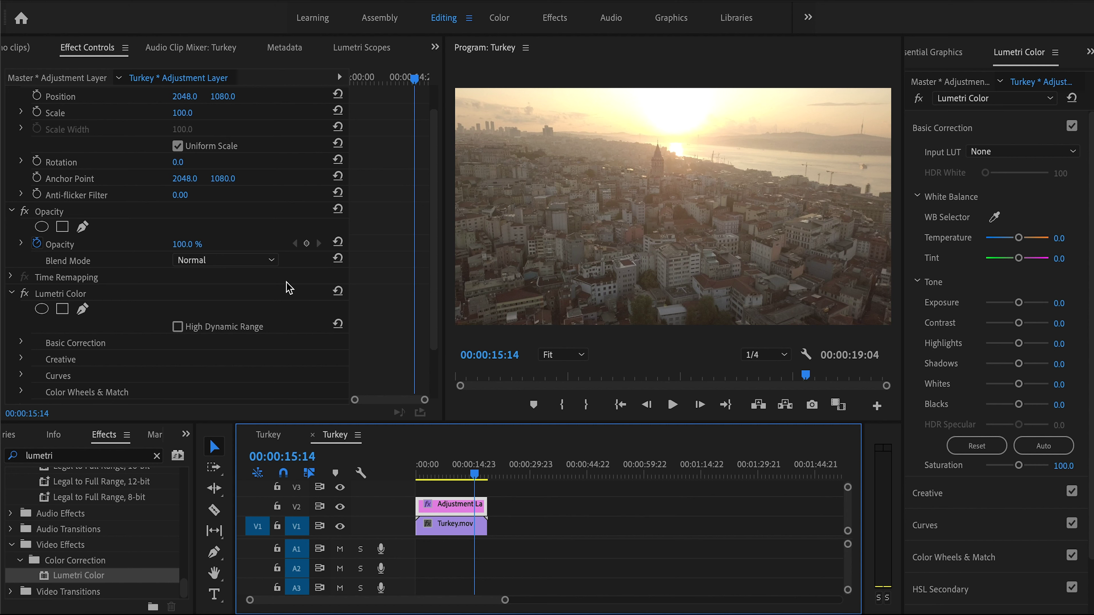
Try an exposure of -0.8 on the adjustment layer's Lumetri Color effect and reset it.
left_click(79, 298)
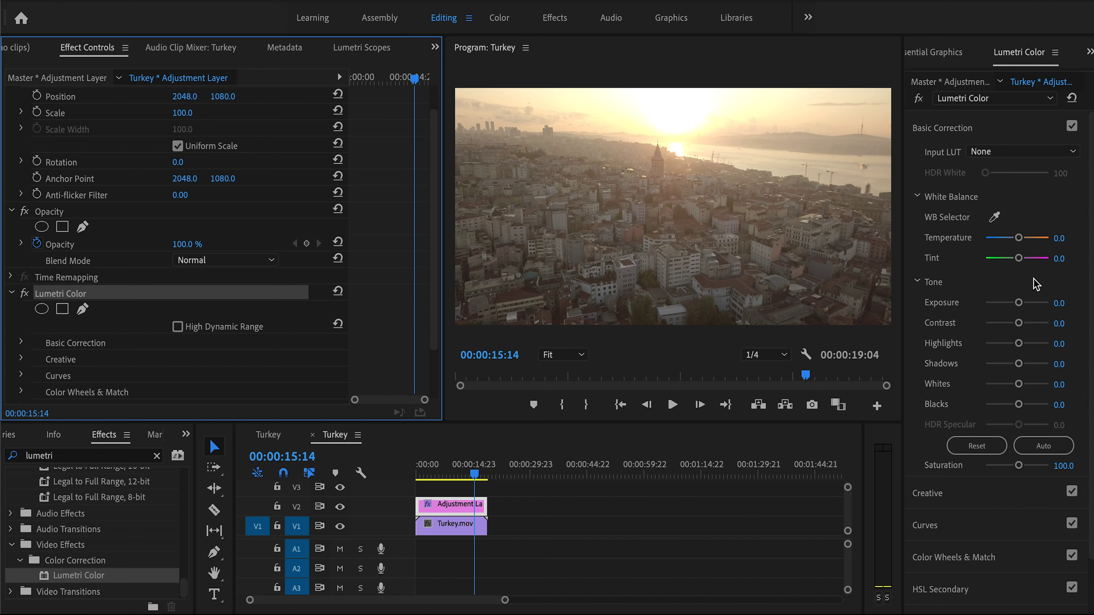
mouse_move(1022, 307)
left_mouse_down()
mouse_move(1034, 307)
mouse_move(1013, 310)
left_mouse_up()
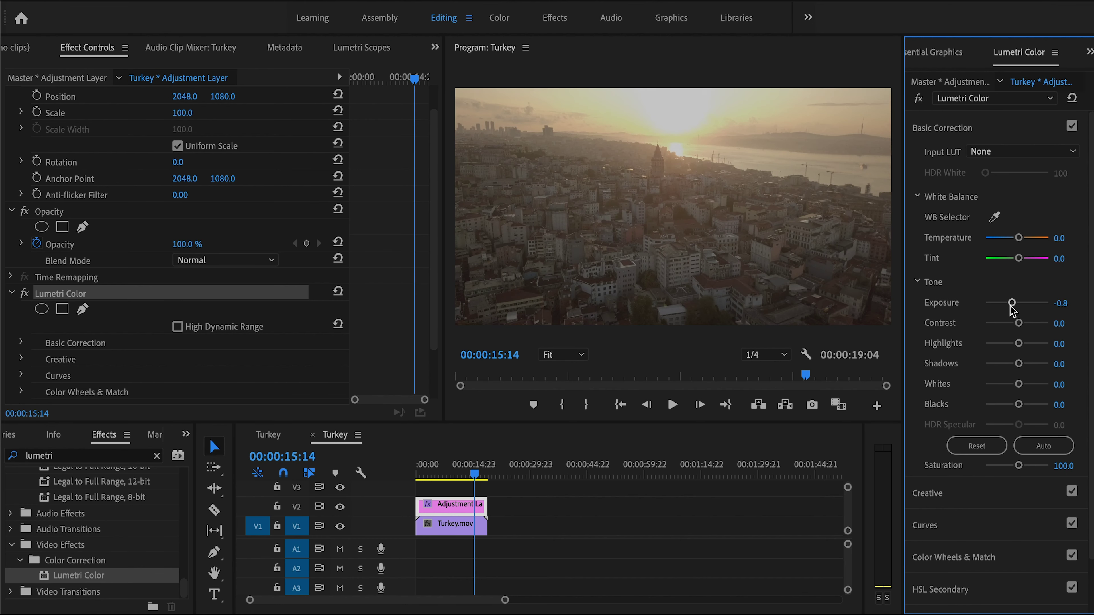
double_click(1011, 306)
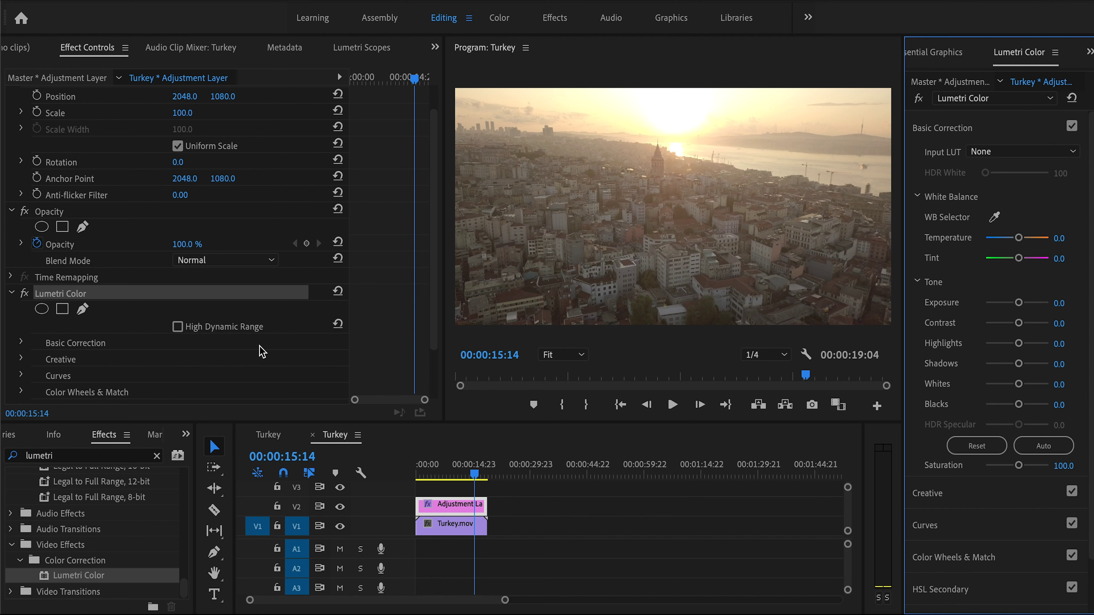
Set the program preview zoom to 25% and draw a four-point Lumetri Color mask around the sky down to the horizon.
left_click(563, 357)
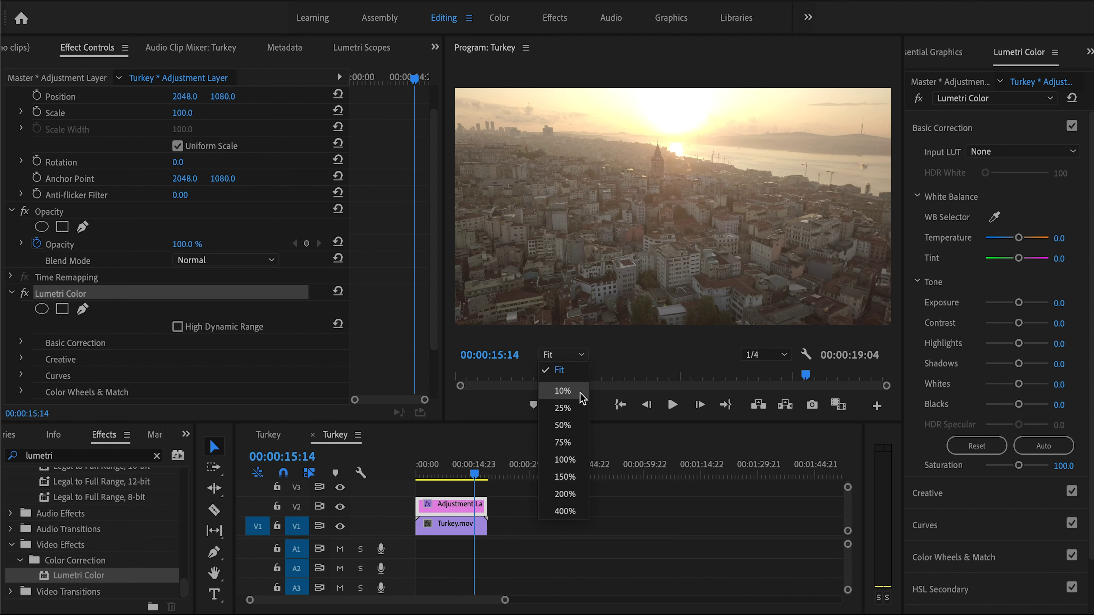
left_click(573, 408)
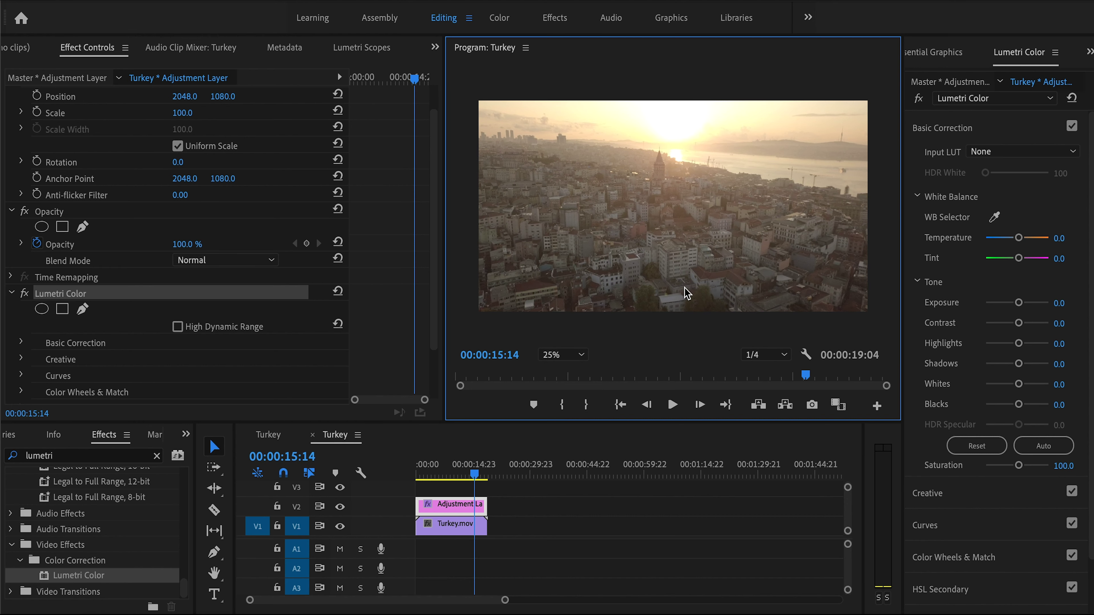
left_click(62, 310)
left_click_drag(684, 191, 883, 146)
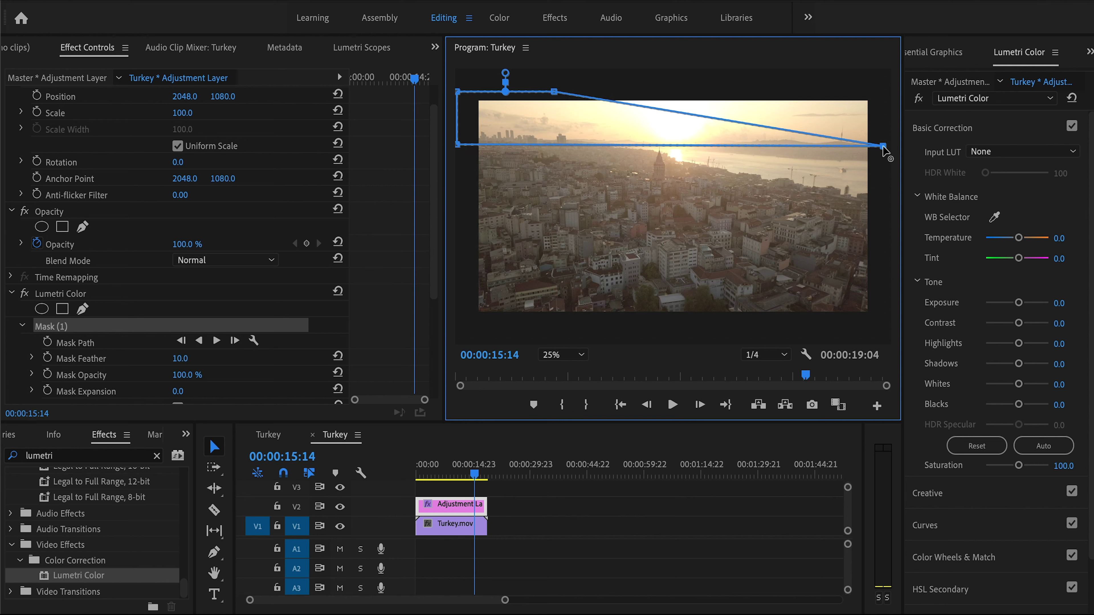
left_click_drag(556, 93, 895, 82)
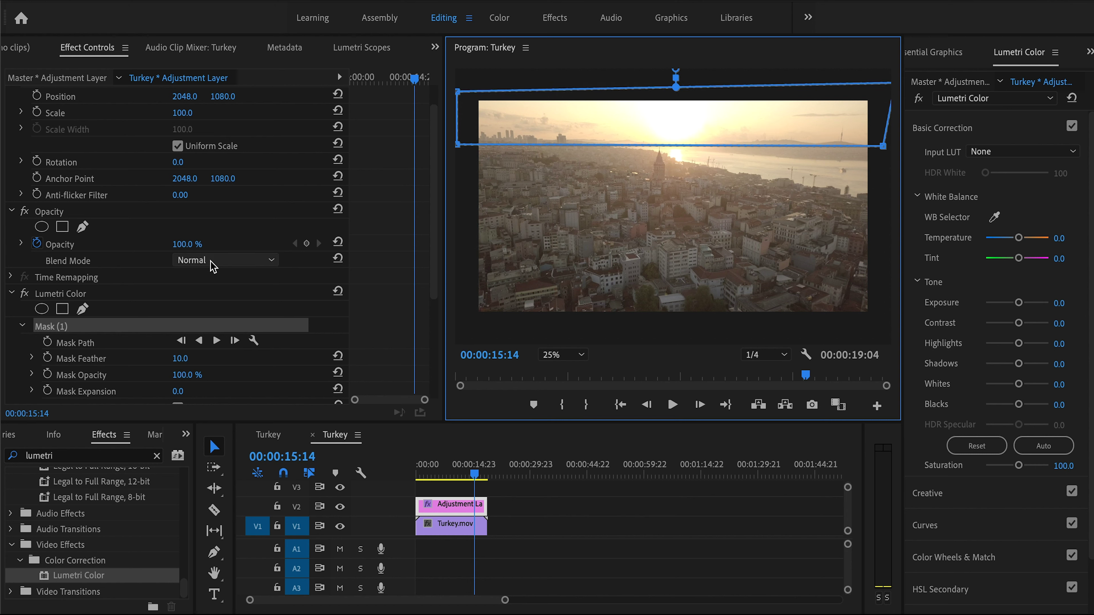
Set the sky mask's feather to 148.
left_click(192, 360)
mouse_move(180, 358)
left_mouse_down()
mouse_move(206, 358)
mouse_move(191, 360)
left_mouse_up()
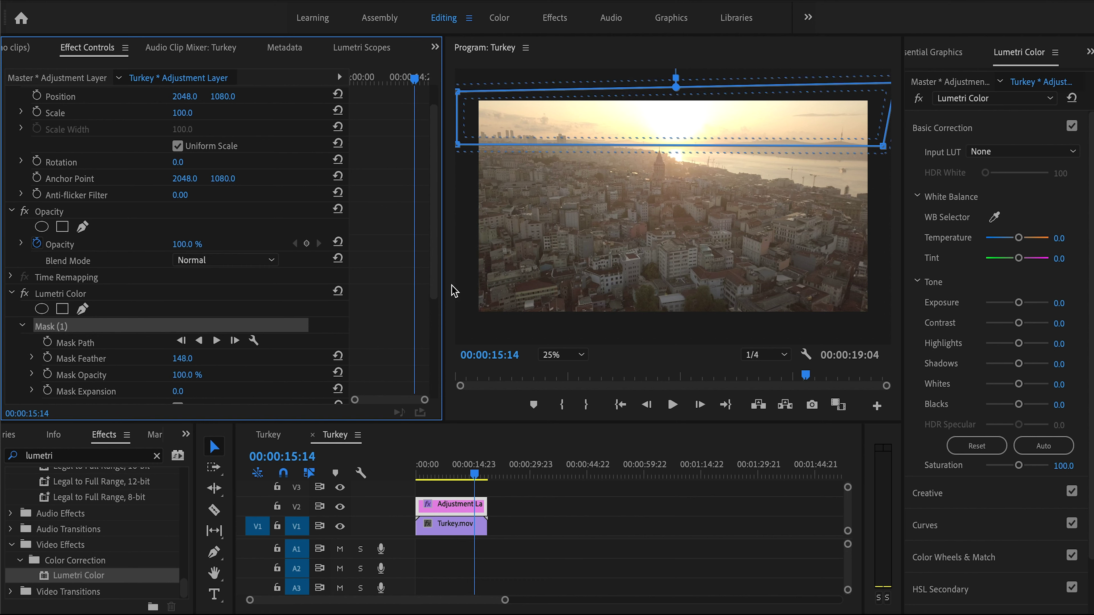
left_click_drag(434, 284, 437, 296)
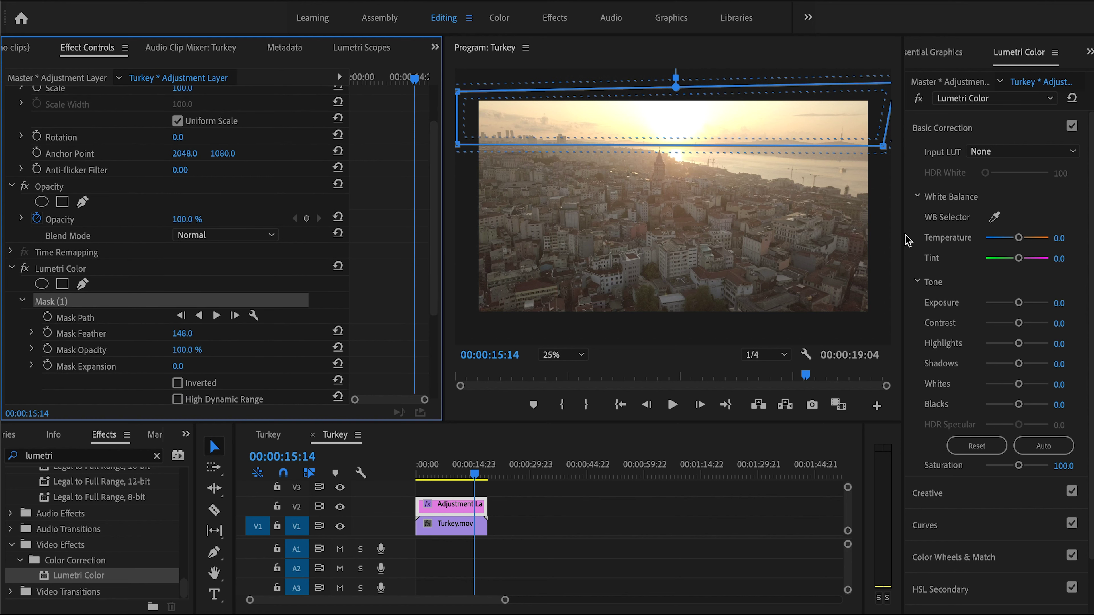
Darken the masked sky with Blacks at -71.4, Shadows at -76.2 and Highlights at -100.
left_click(899, 239)
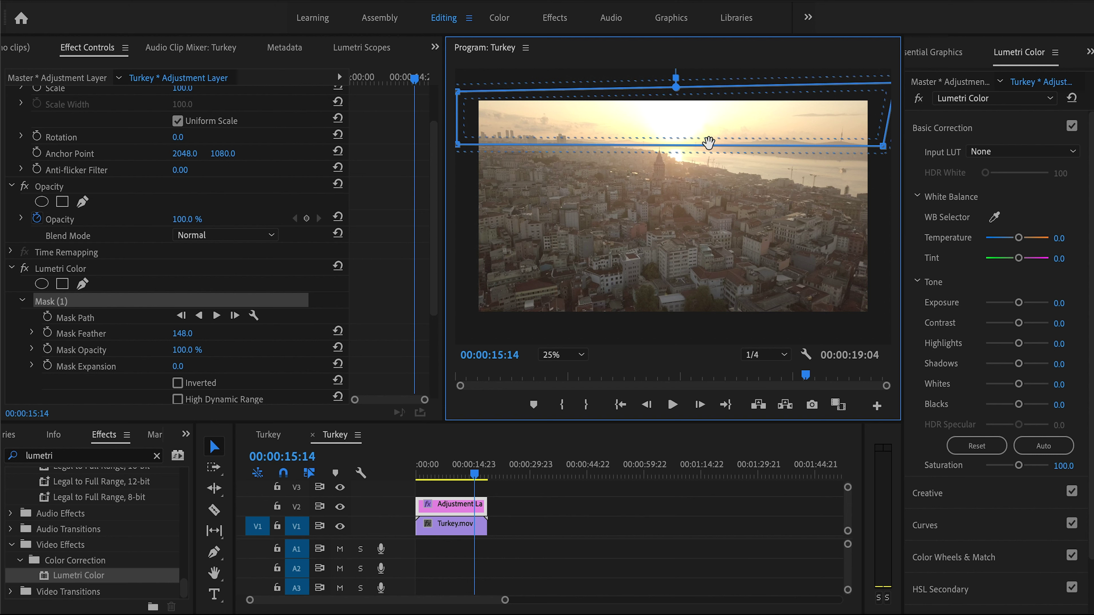
left_click_drag(1018, 405, 993, 406)
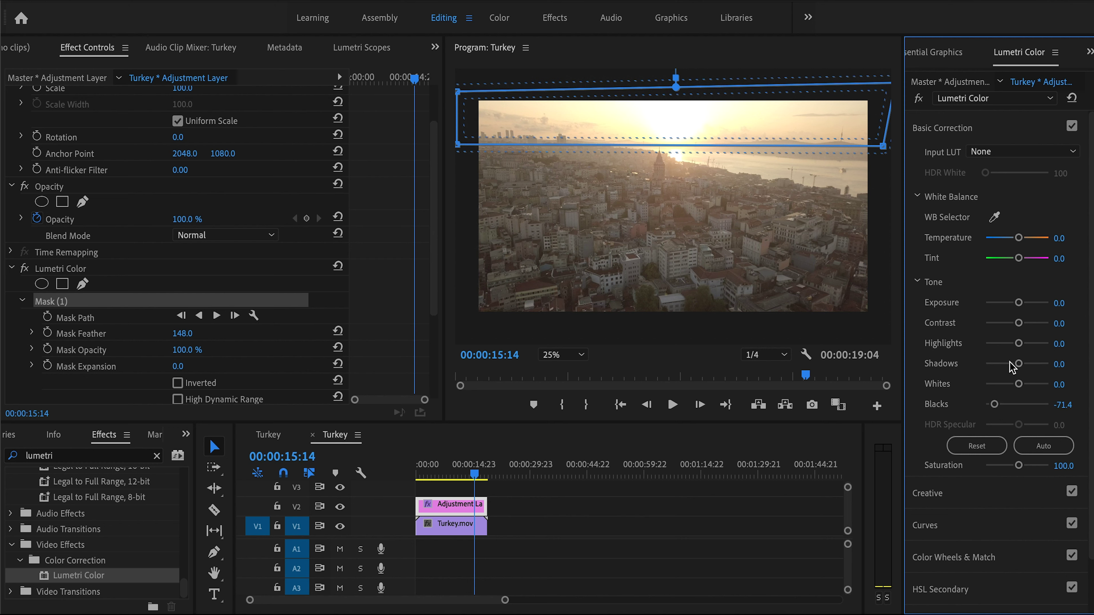
left_click_drag(1019, 364, 985, 344)
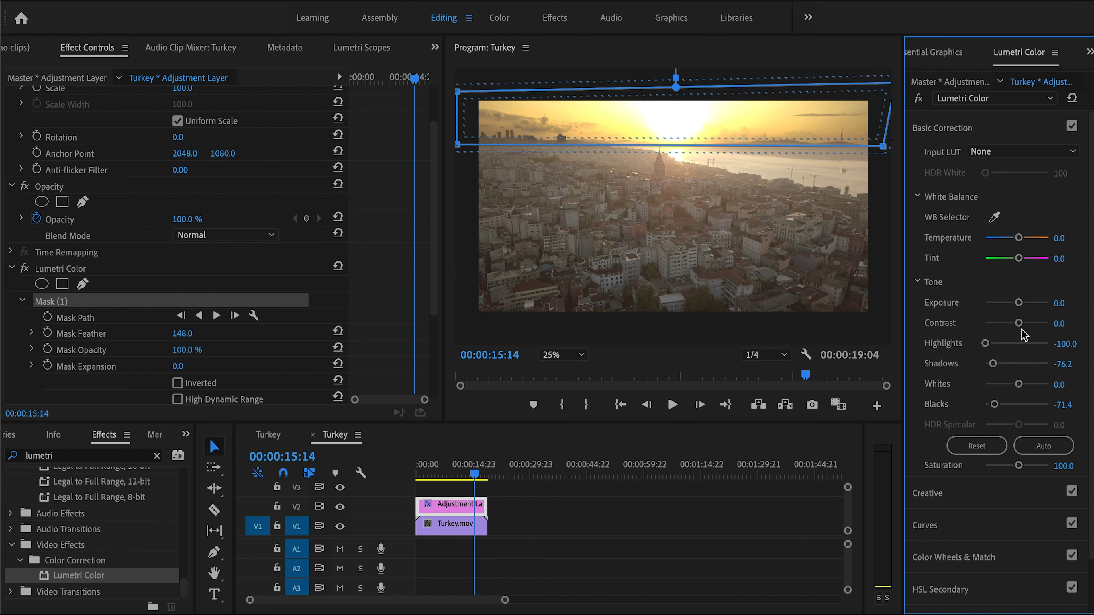
Shape the sky's white RGB curve into a gentle S by lowering the shadows and slightly raising the highlights.
left_click(964, 525)
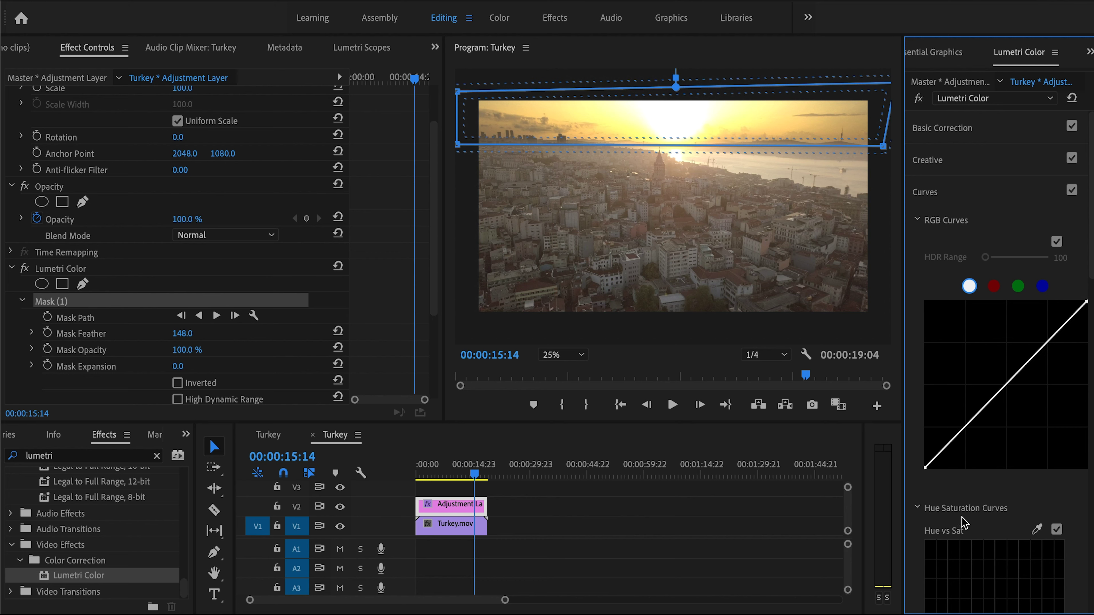
left_click_drag(961, 434, 970, 436)
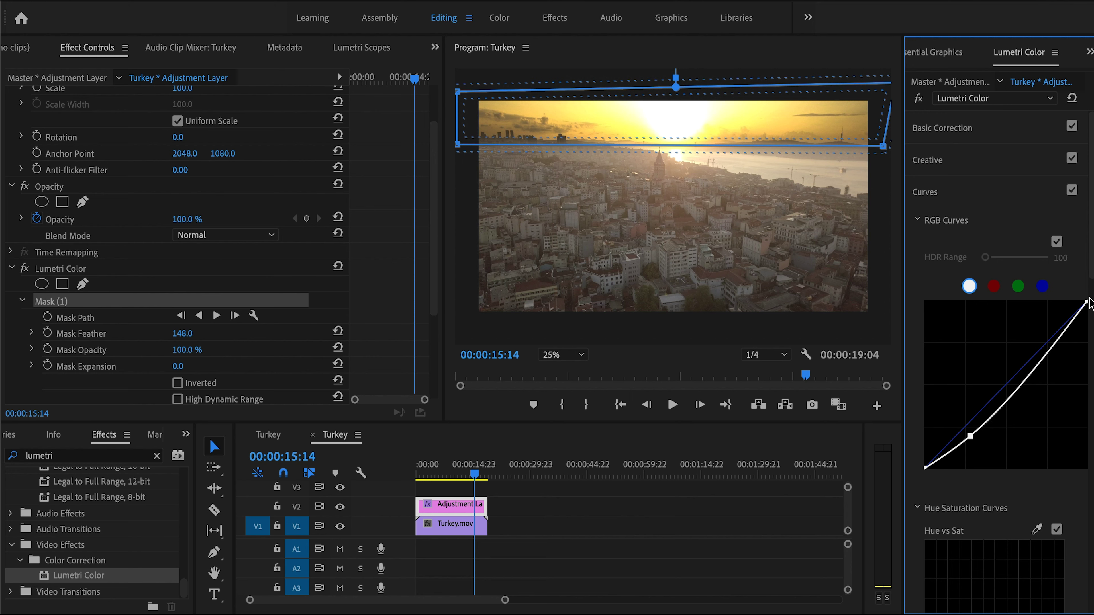
left_click(1052, 343)
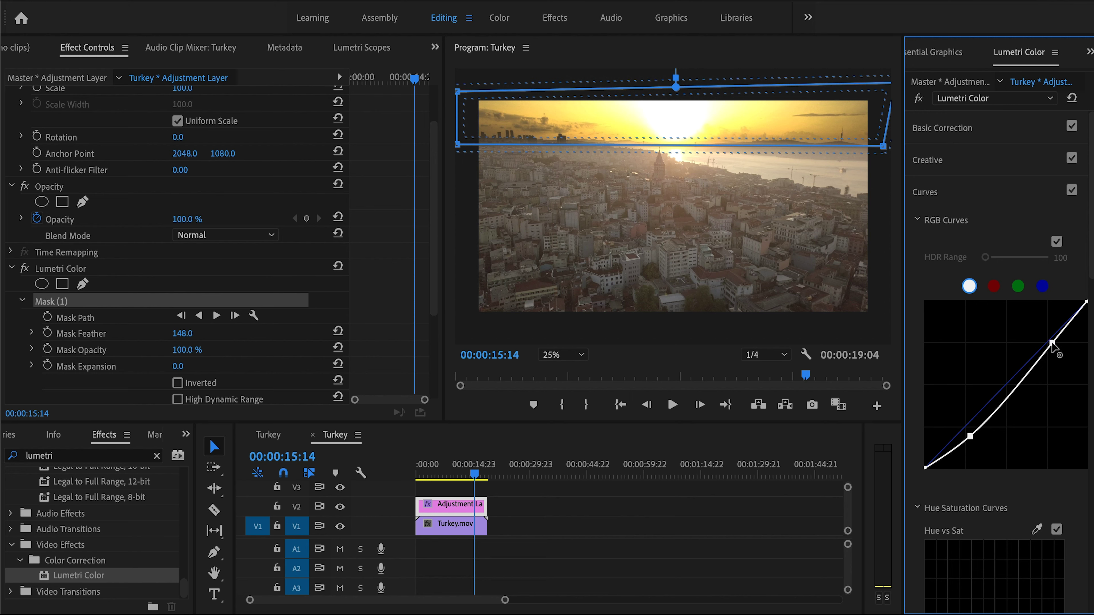
left_click_drag(1052, 343, 1048, 339)
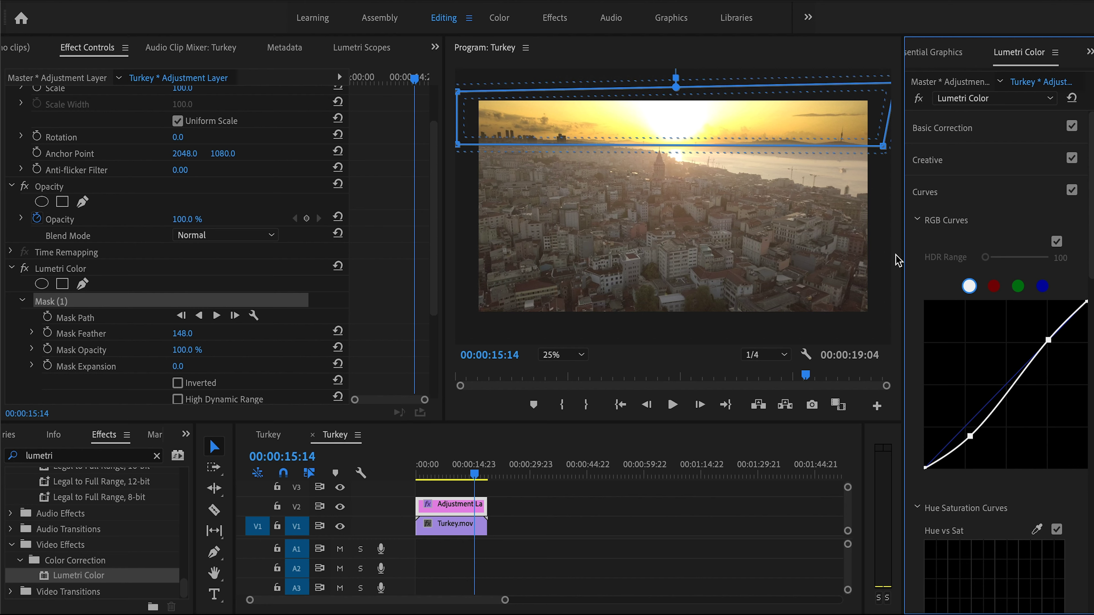
Shift the masked sky's white balance towards magenta with a Tint of 35.7.
left_click(960, 128)
left_click(961, 128)
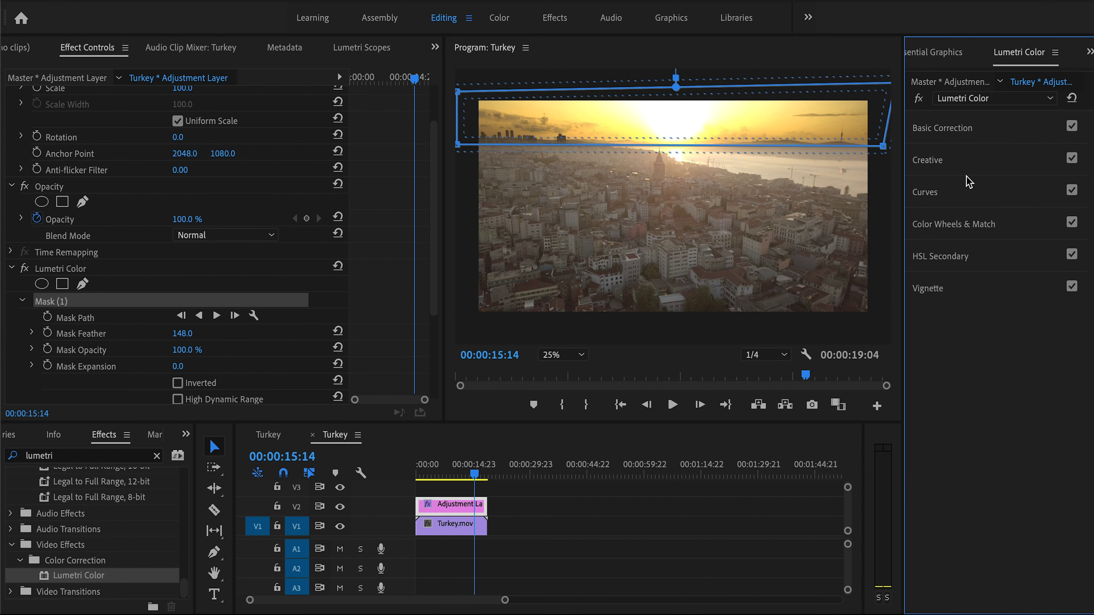
left_click(987, 129)
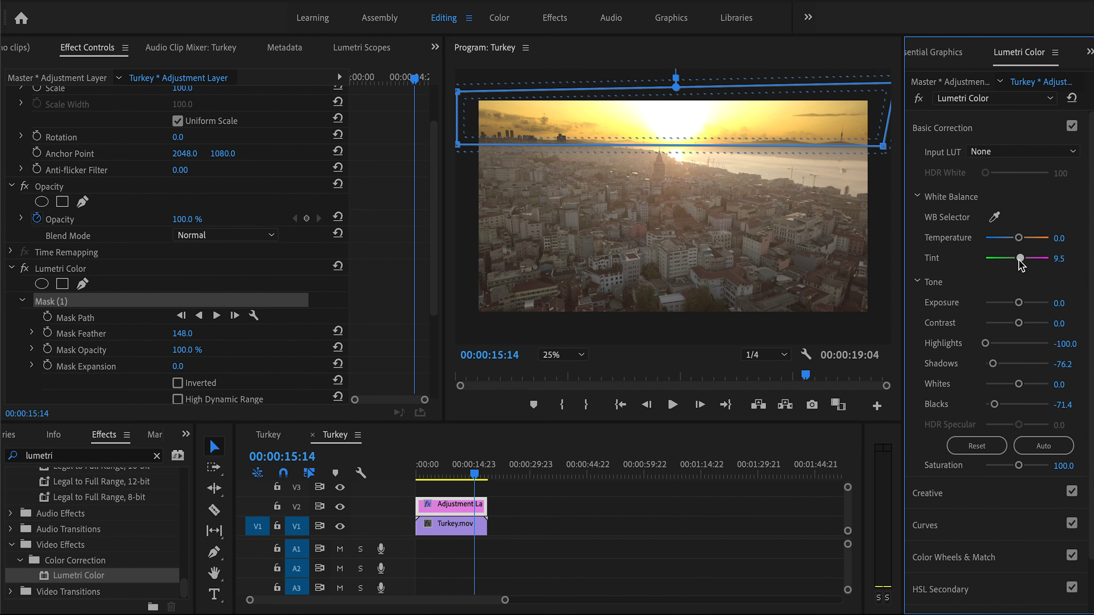
left_click_drag(1021, 265, 1022, 265)
left_click_drag(1021, 260, 1029, 264)
left_click(79, 300)
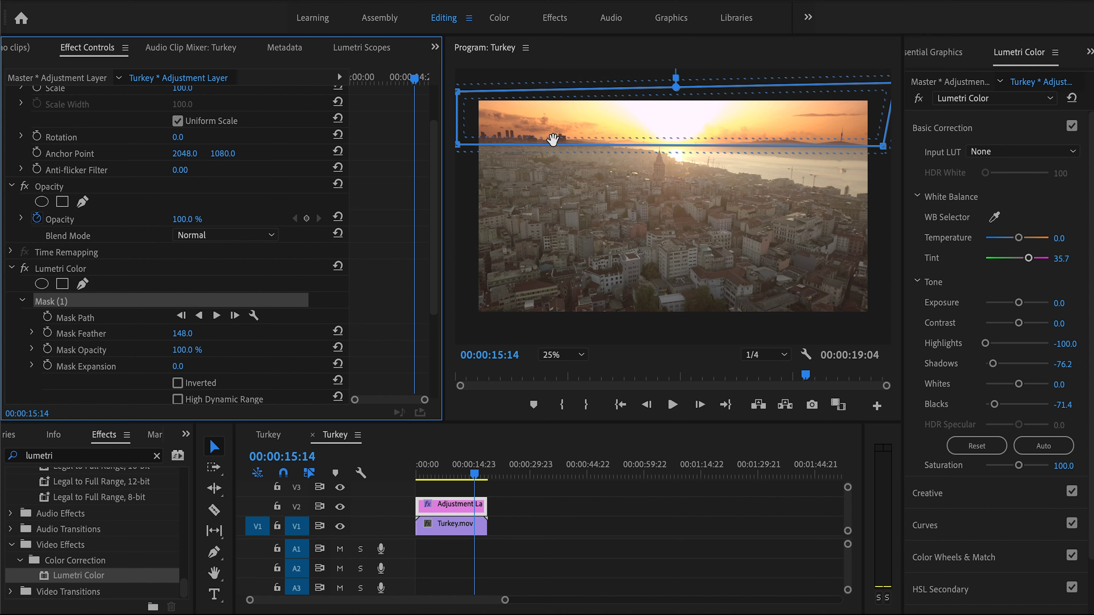
Move the playhead to 00:00:16:04 and add a second adjustment layer on V3 spanning the whole clip.
mouse_move(479, 478)
left_mouse_down()
mouse_move(425, 476)
mouse_move(490, 478)
mouse_move(448, 478)
mouse_move(479, 480)
left_mouse_up()
left_click(604, 136)
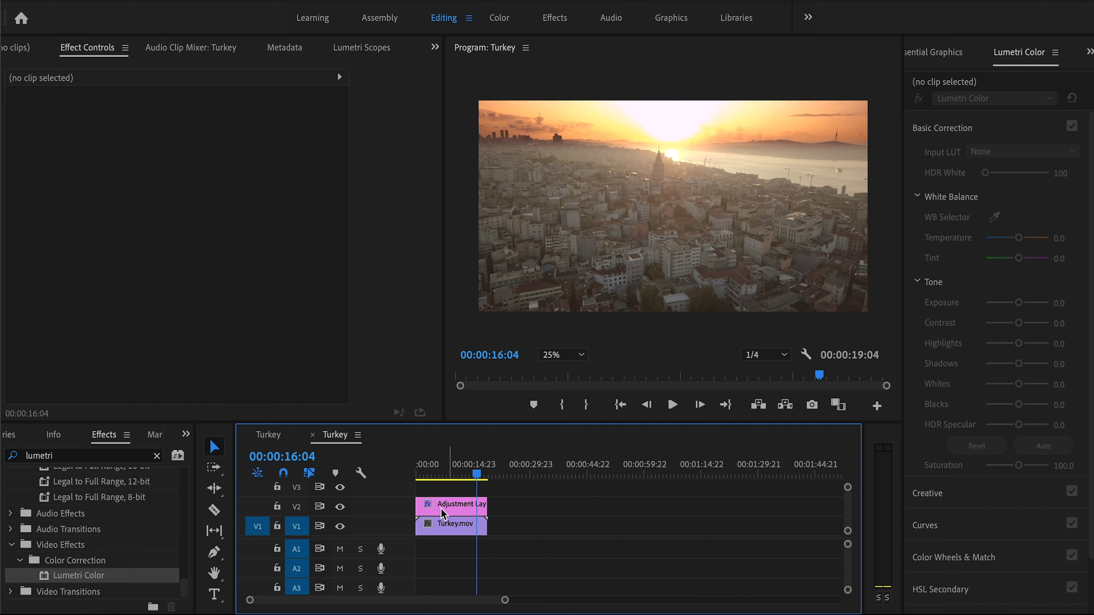
left_click(185, 434)
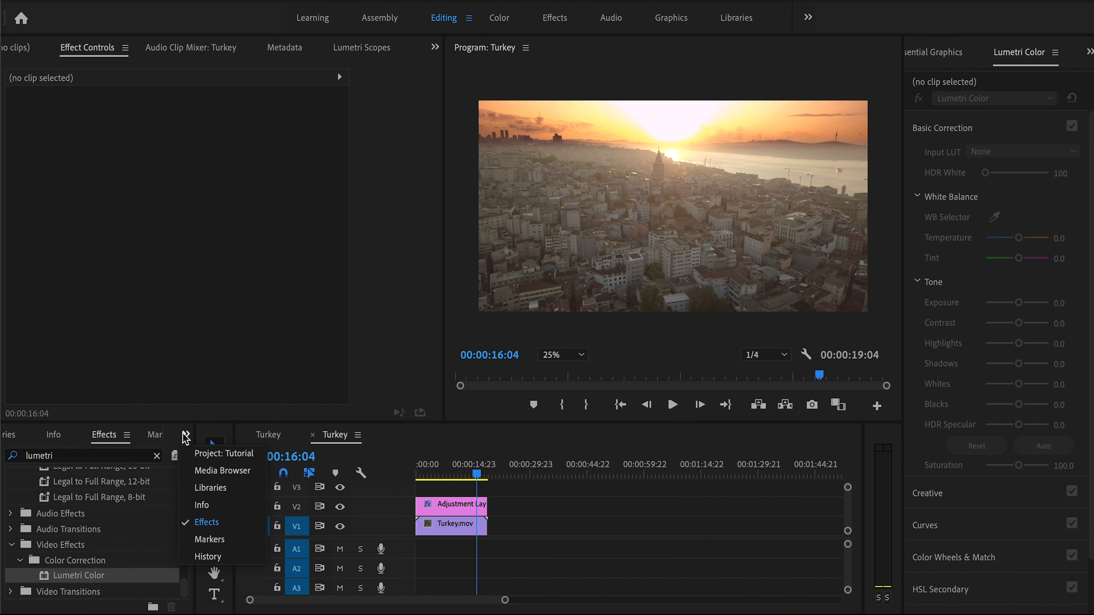
left_click(222, 454)
left_click_drag(70, 526, 482, 488)
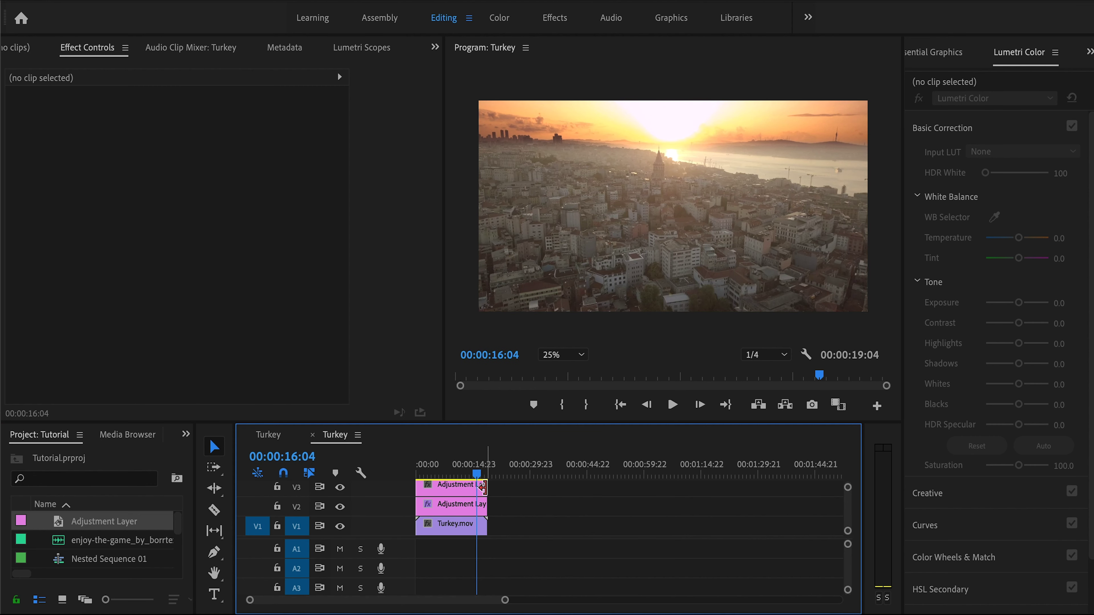
Apply the Lumetri Color effect to the adjustment layer on V3.
left_click(186, 434)
left_click(220, 523)
left_click_drag(82, 575, 436, 492)
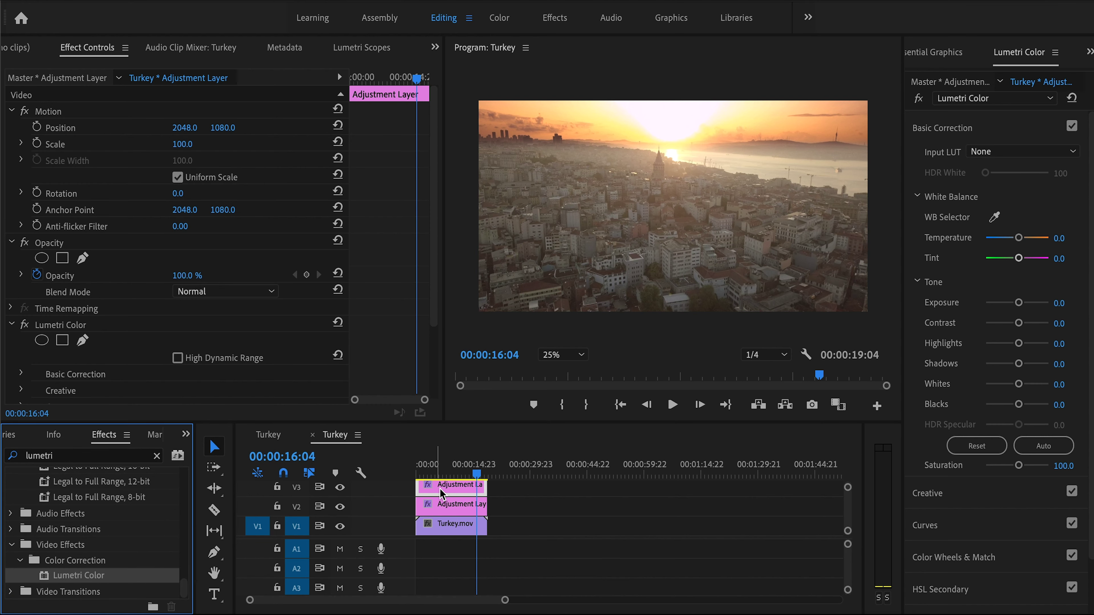
Add a four-point Lumetri Color mask covering the city below the horizon, with a feather of 262.0 and an expansion of 120.0.
left_click(62, 341)
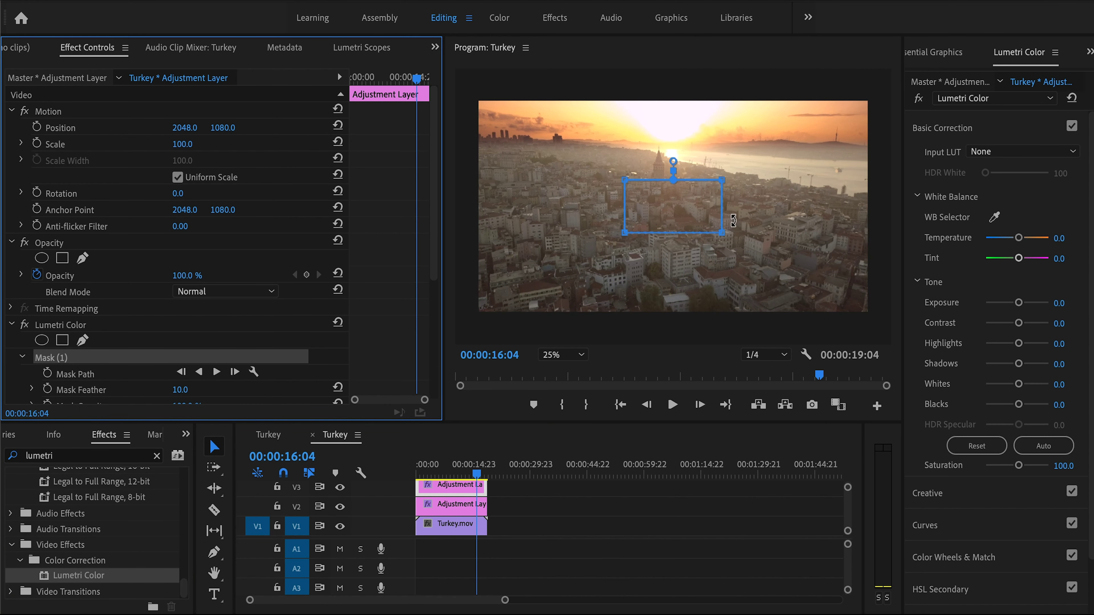
left_click_drag(692, 203, 879, 331)
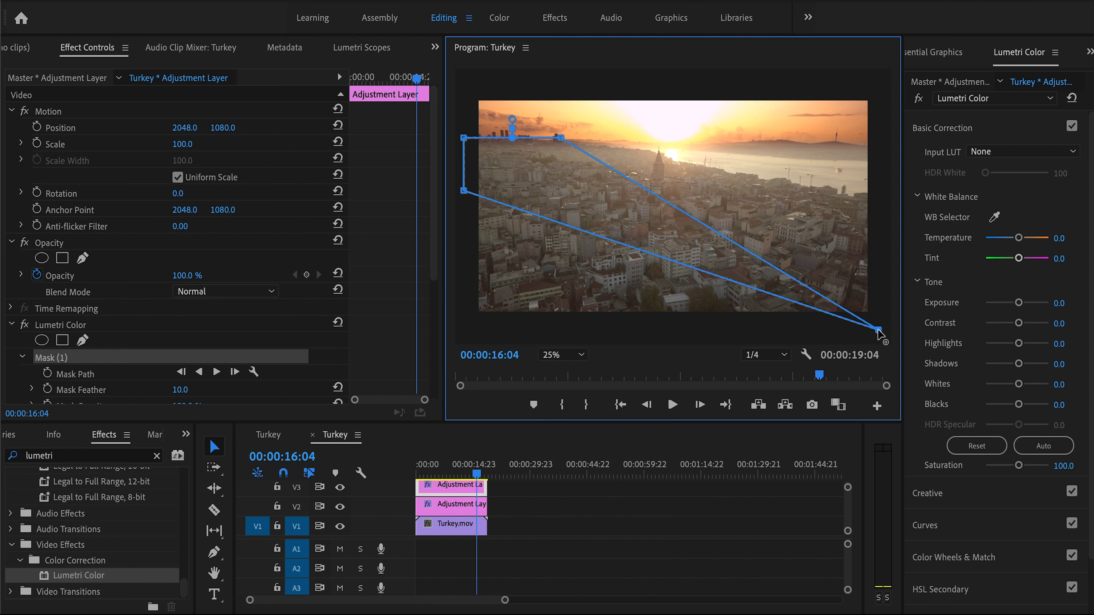
left_click_drag(464, 191, 465, 204)
left_click_drag(472, 332, 471, 332)
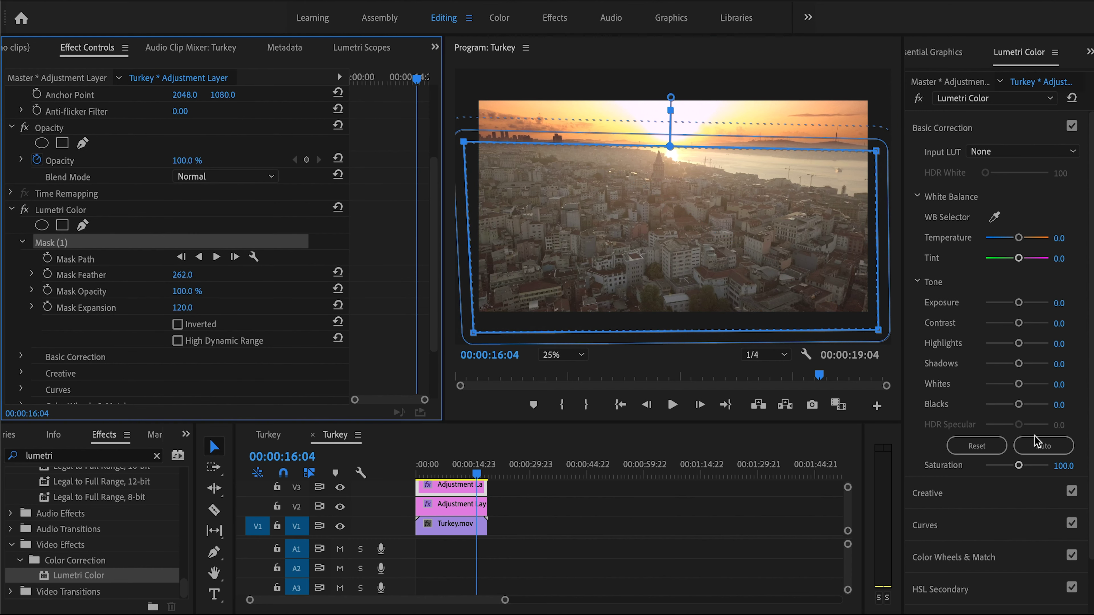
Darken the masked city with Blacks at -76.2 and Shadows at -69.0, and raise its Contrast to 71.4.
left_click_drag(1018, 405, 993, 409)
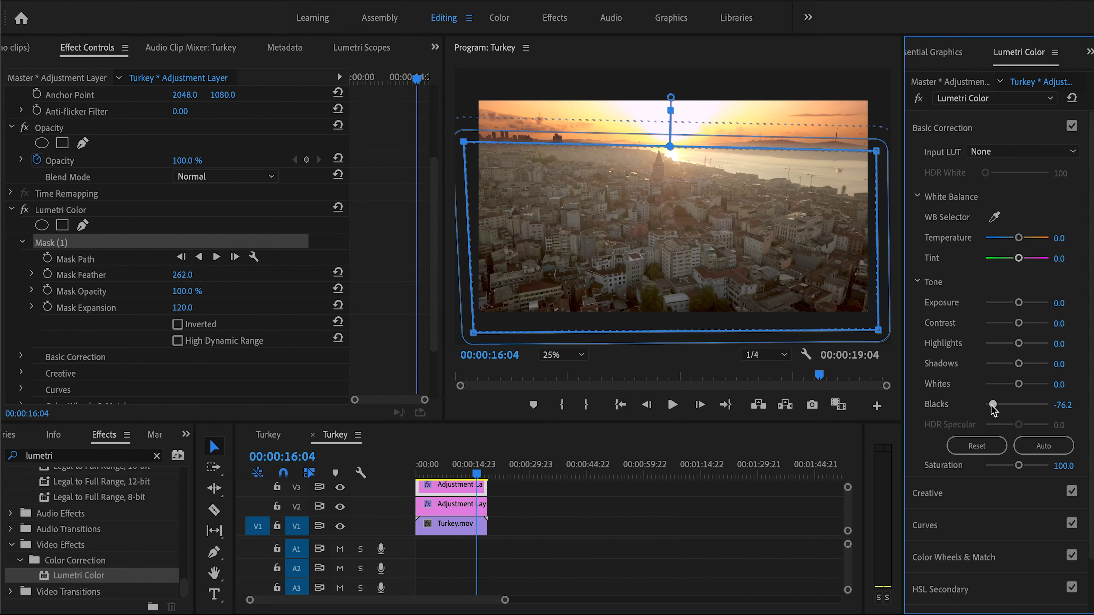
left_click_drag(1019, 364, 994, 365)
left_click_drag(1019, 323, 1038, 326)
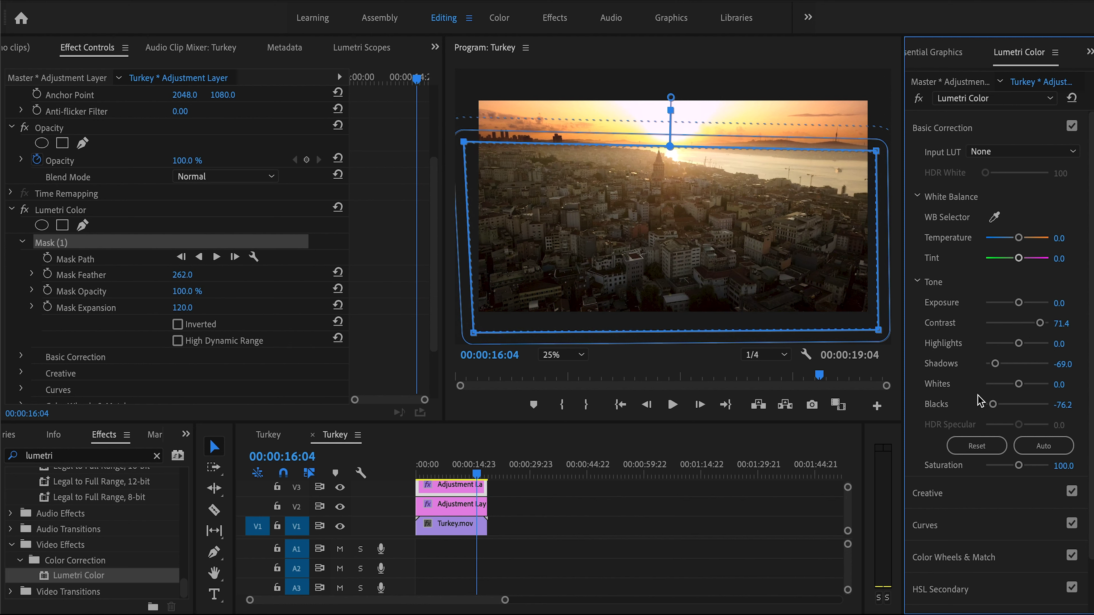
Refine the masked city's tone with Blacks -45.2, Shadows -42.9 and Whites 23.8, and set its Tint to 9.5.
left_click_drag(992, 404, 1001, 405)
left_click_drag(995, 367, 1001, 367)
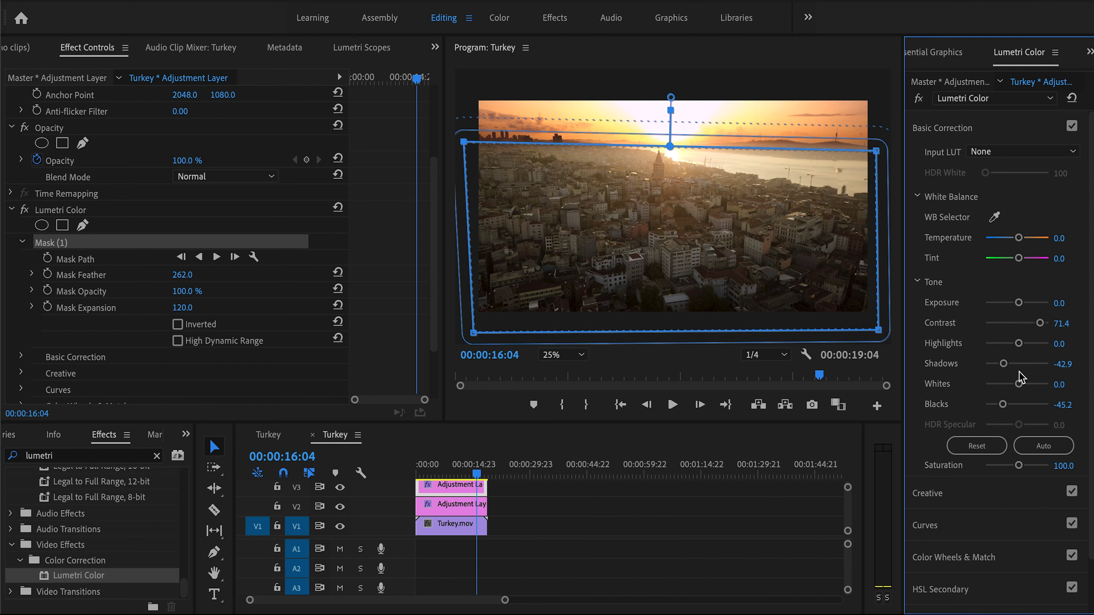
left_click_drag(1018, 385, 1025, 386)
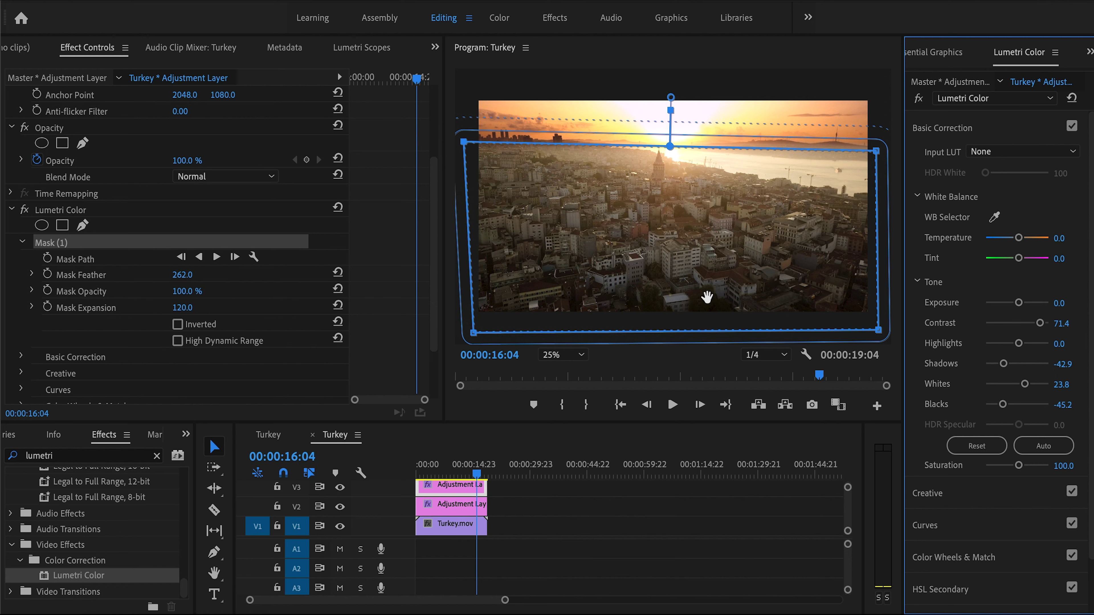
left_click_drag(1019, 258, 1019, 259)
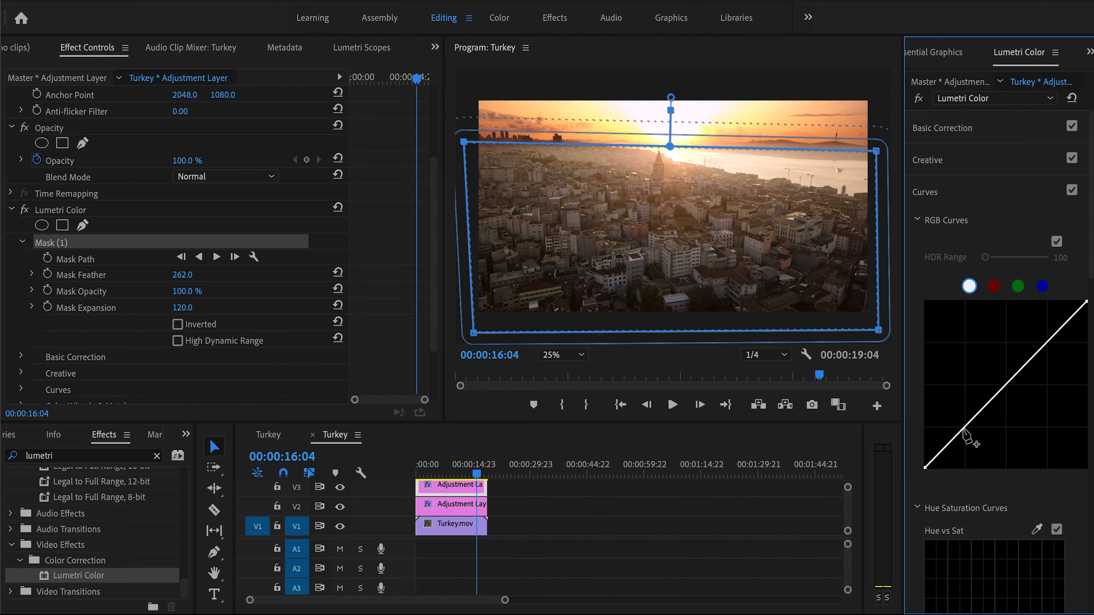
Shape the city's white RGB curve into a gentle S and shift the city mask slightly downwards.
left_click_drag(972, 424, 968, 431)
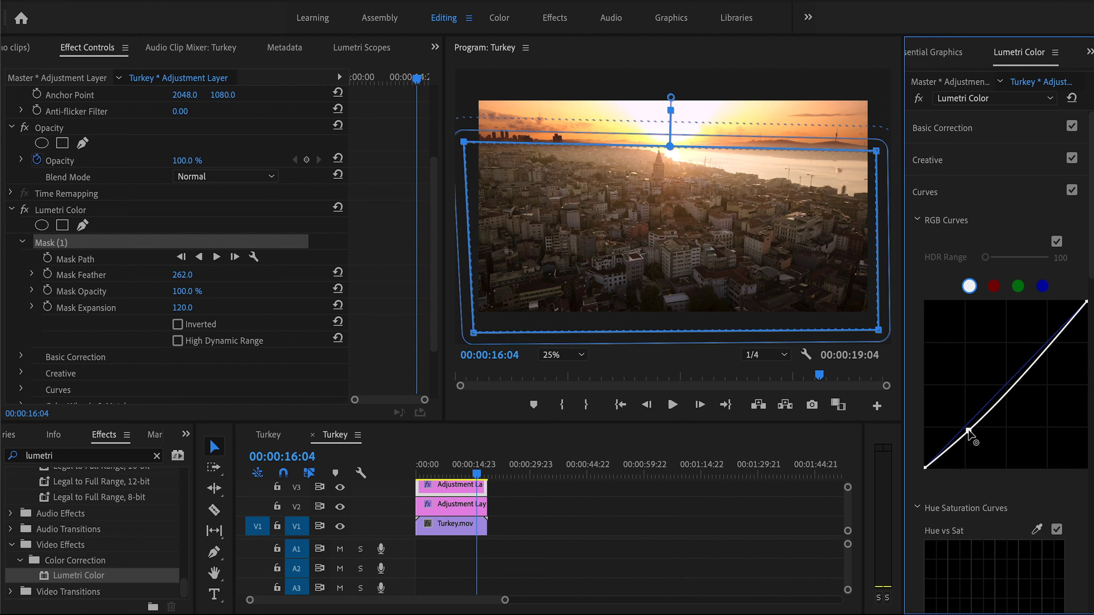
left_click_drag(968, 431, 968, 431)
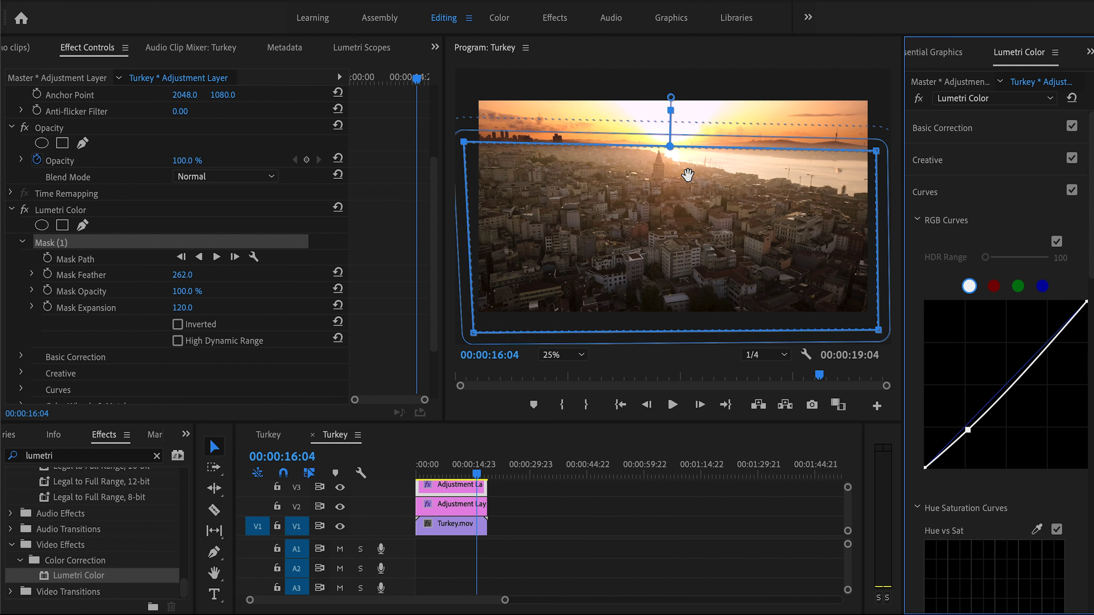
left_click_drag(1053, 341, 1044, 337)
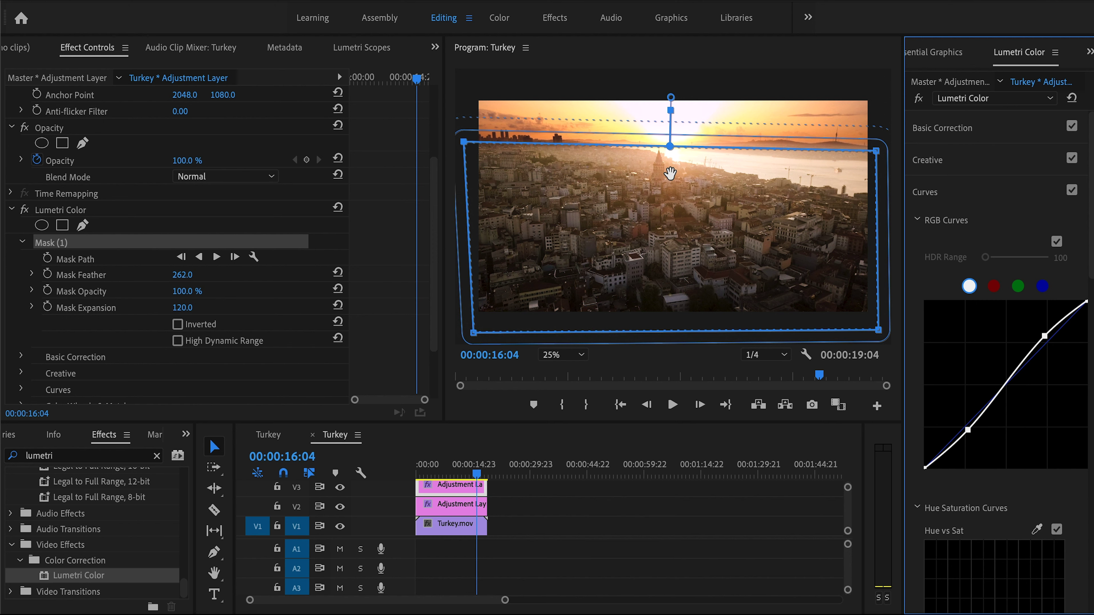
left_click_drag(673, 181, 674, 186)
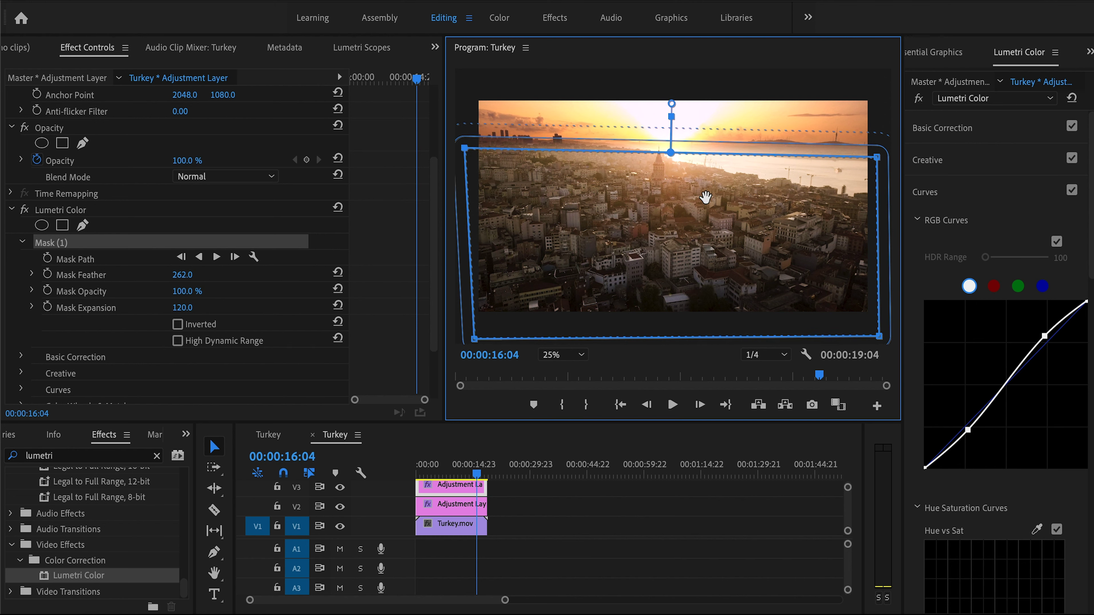
Compare the city before and after grading by toggling the V3 layer's Lumetri Color effect off and on.
left_click(942, 197)
left_click(14, 211)
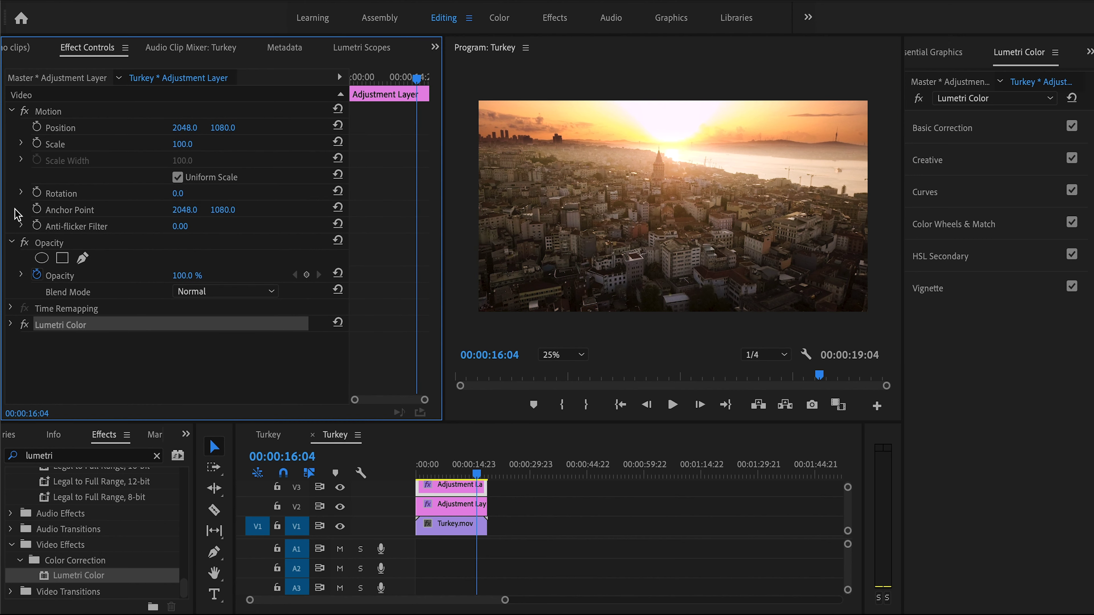
left_click(25, 326)
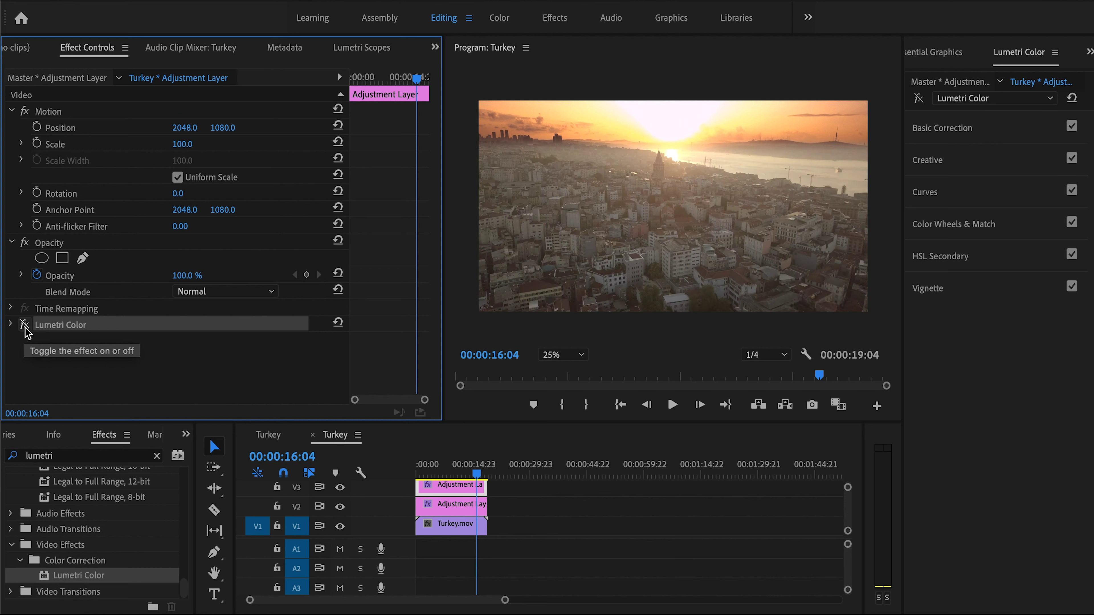
left_click(25, 328)
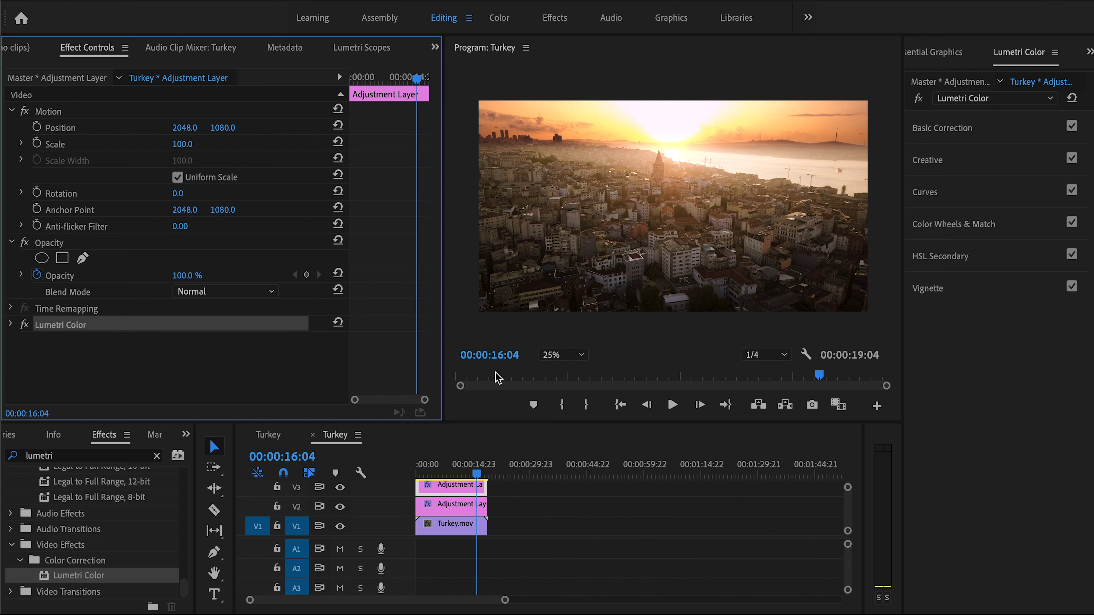
left_click(25, 326)
left_click(27, 327)
Move the playhead to 00:00:18:00 and add a third adjustment layer on V4 spanning the whole clip.
left_click(484, 473)
left_click(186, 434)
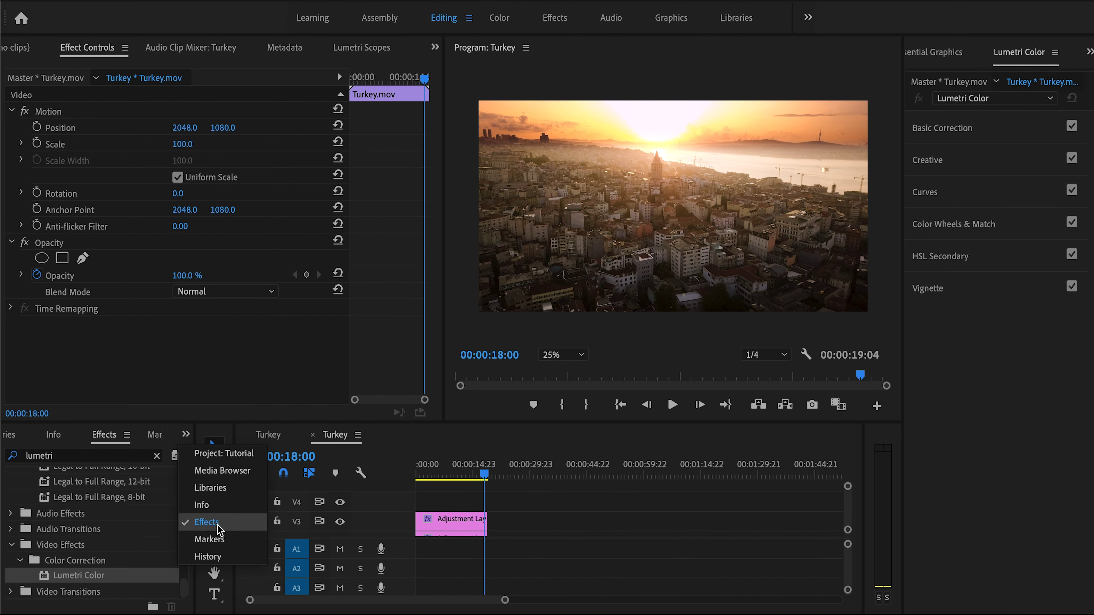
left_click(237, 455)
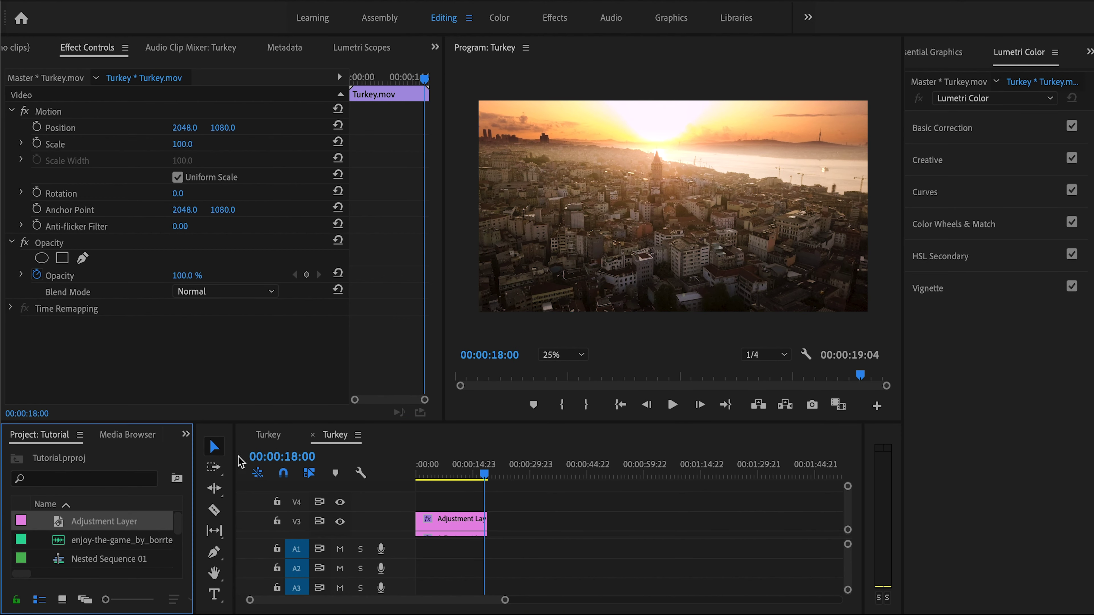
left_click_drag(97, 526, 489, 502)
Apply the Lumetri Color effect to the adjustment layer on V4.
left_click(186, 434)
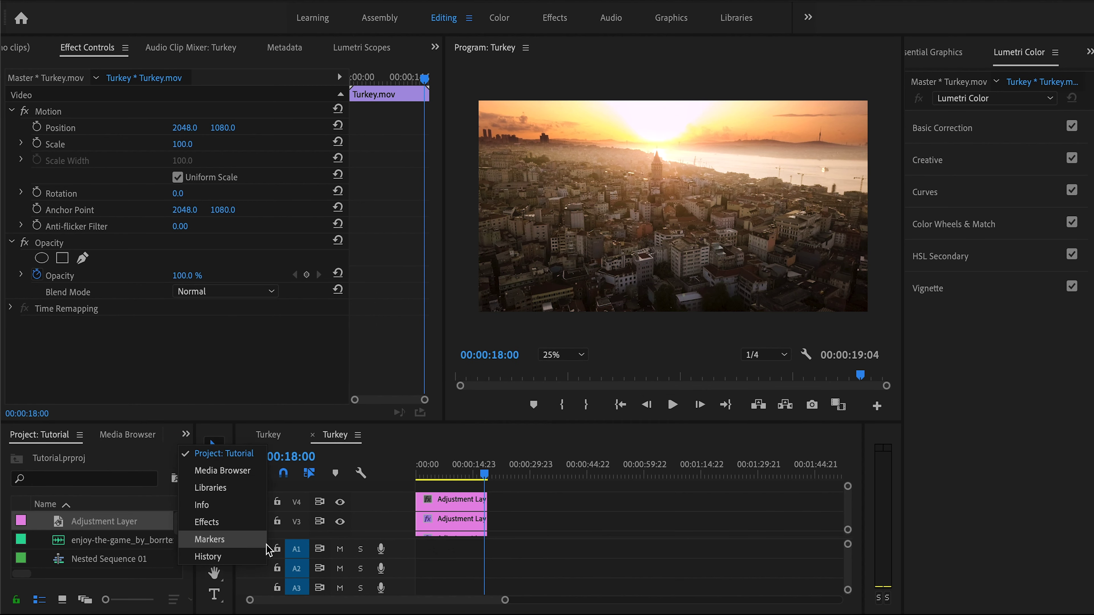
left_click(212, 521)
left_click_drag(75, 579, 457, 502)
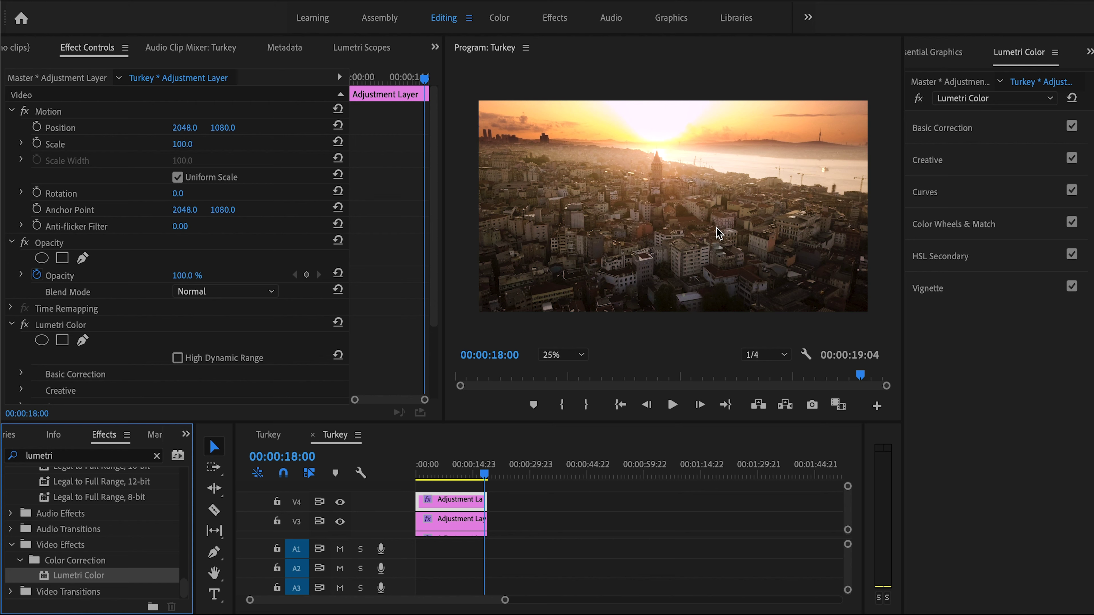
Add a tall, tilted elliptical Lumetri Color mask over the tower and central buildings, with a feather of 353.7.
left_click(42, 340)
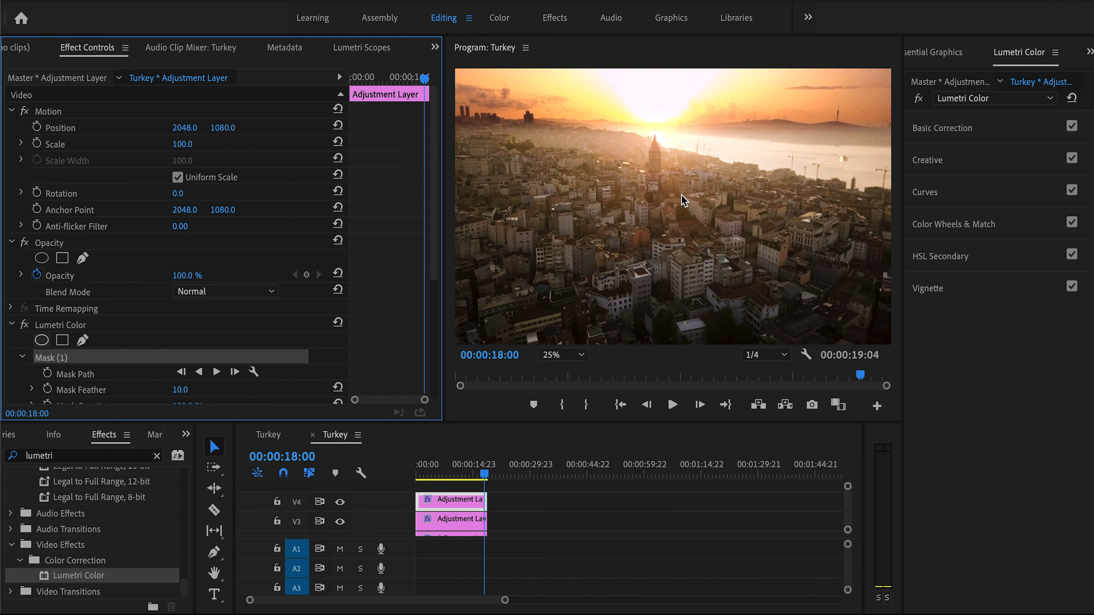
left_click(645, 208)
left_click_drag(645, 208, 645, 208)
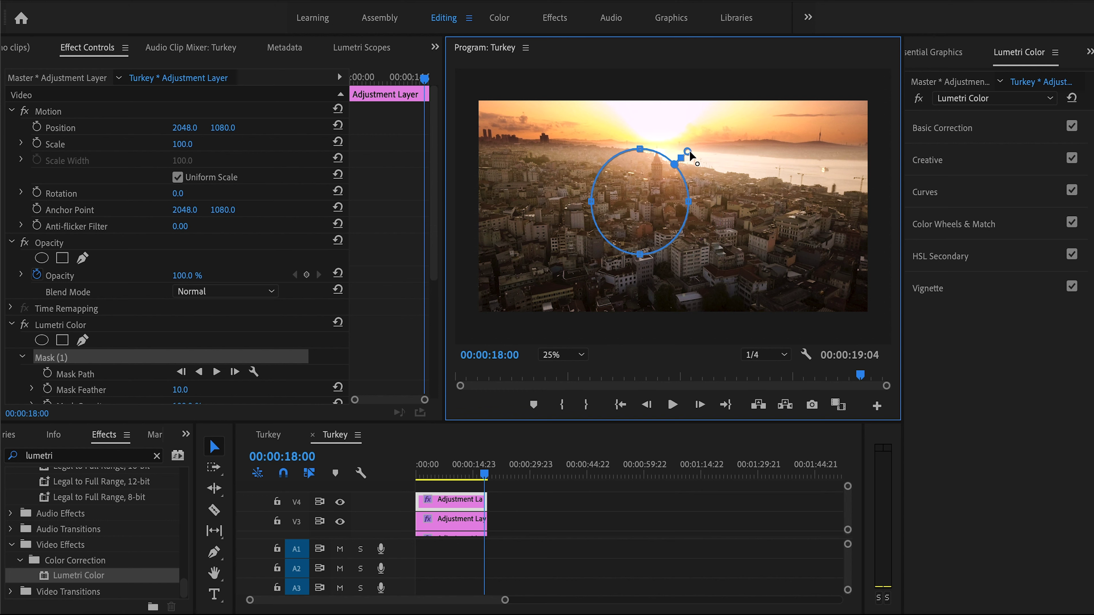
left_click_drag(706, 147, 708, 140)
left_click_drag(641, 291, 642, 289)
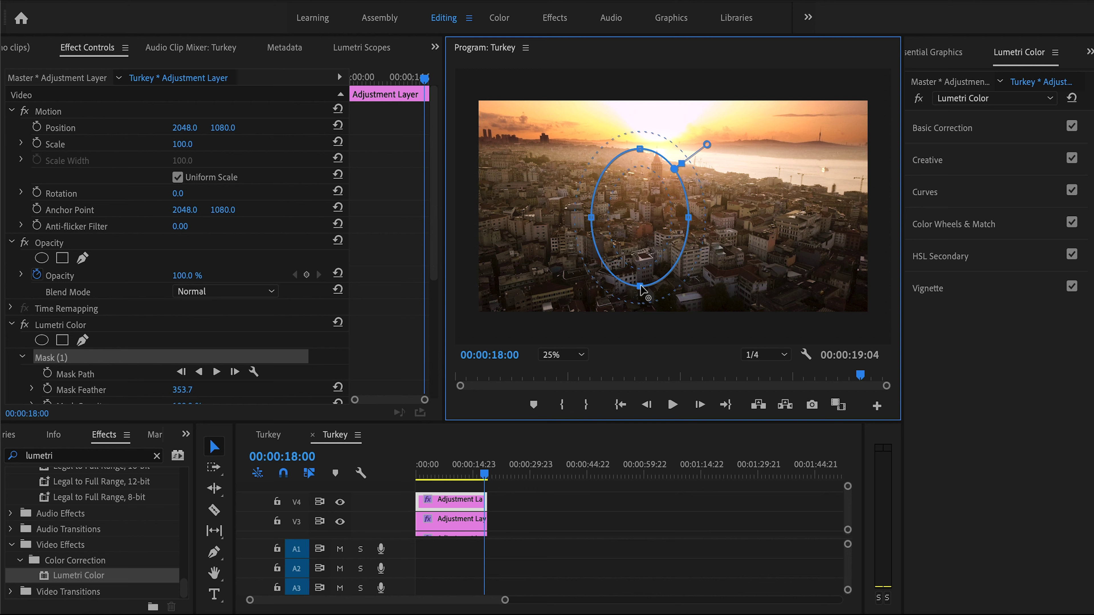
left_click_drag(689, 190, 691, 197)
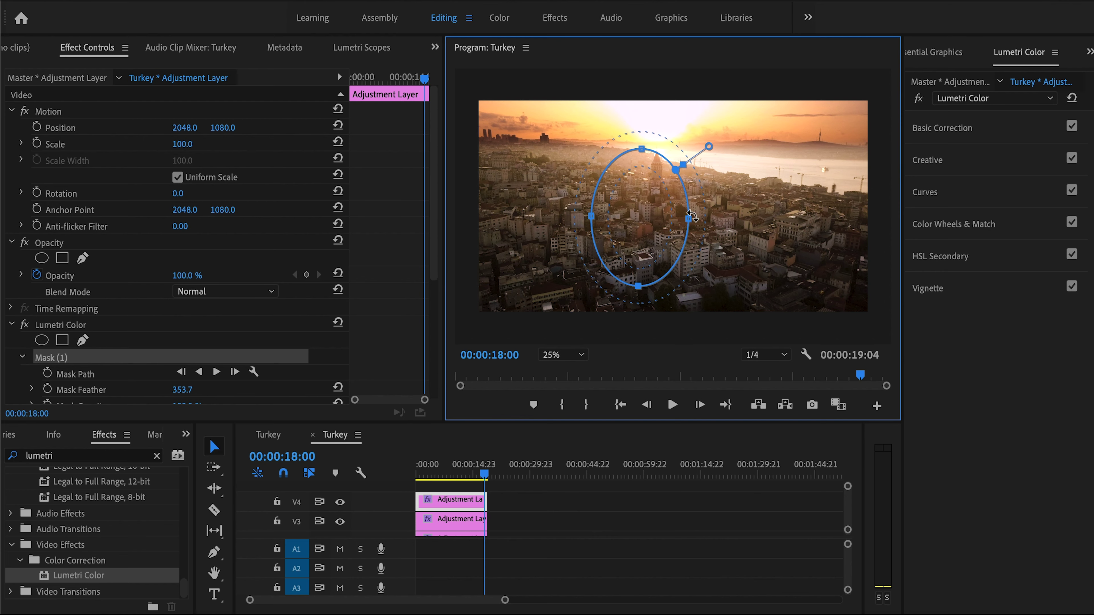
left_click_drag(691, 215, 688, 238)
Brighten the elliptical masked area by setting its Whites to 35.7.
left_click(996, 344)
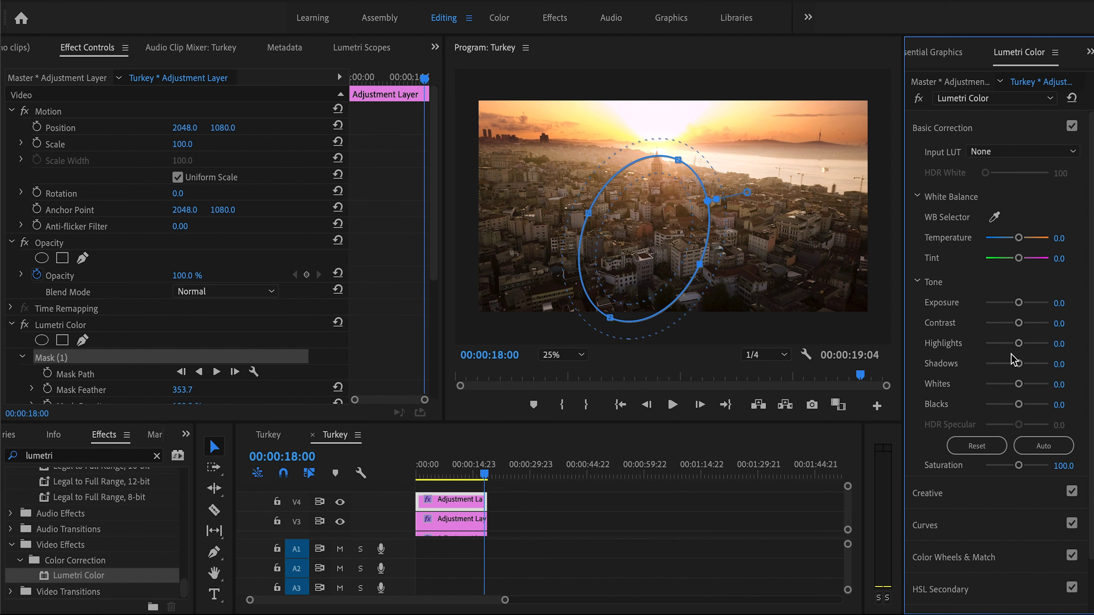
left_click_drag(1018, 385, 1029, 391)
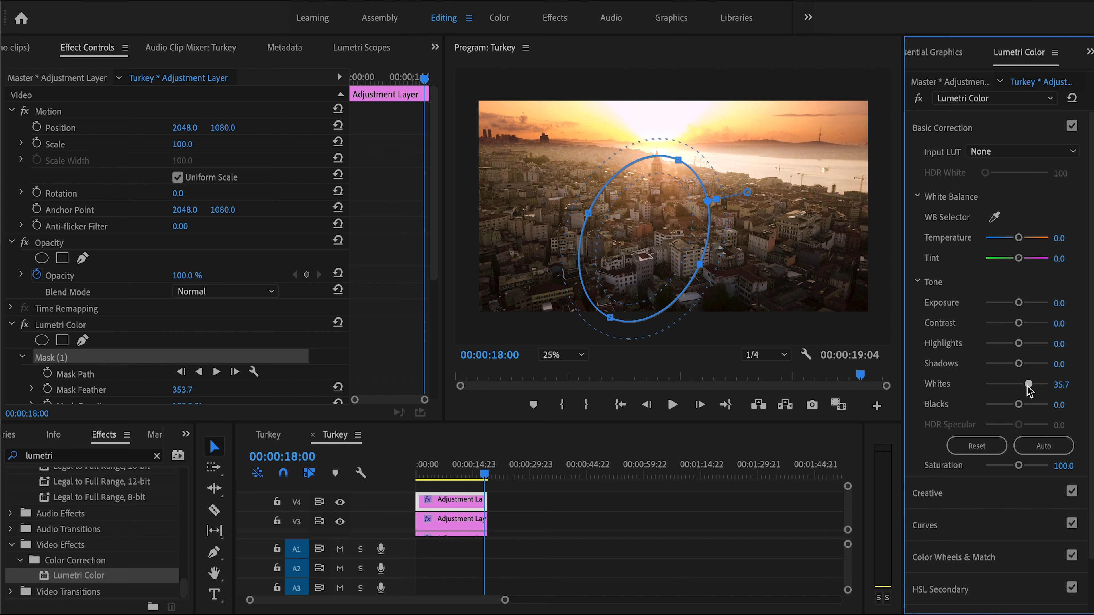
Set the elliptical mask's expansion to 95.0 and feather to 434.7, and rotate it slightly more upright.
scroll(207, 353, "down", 6)
scroll(207, 353, "down", 1)
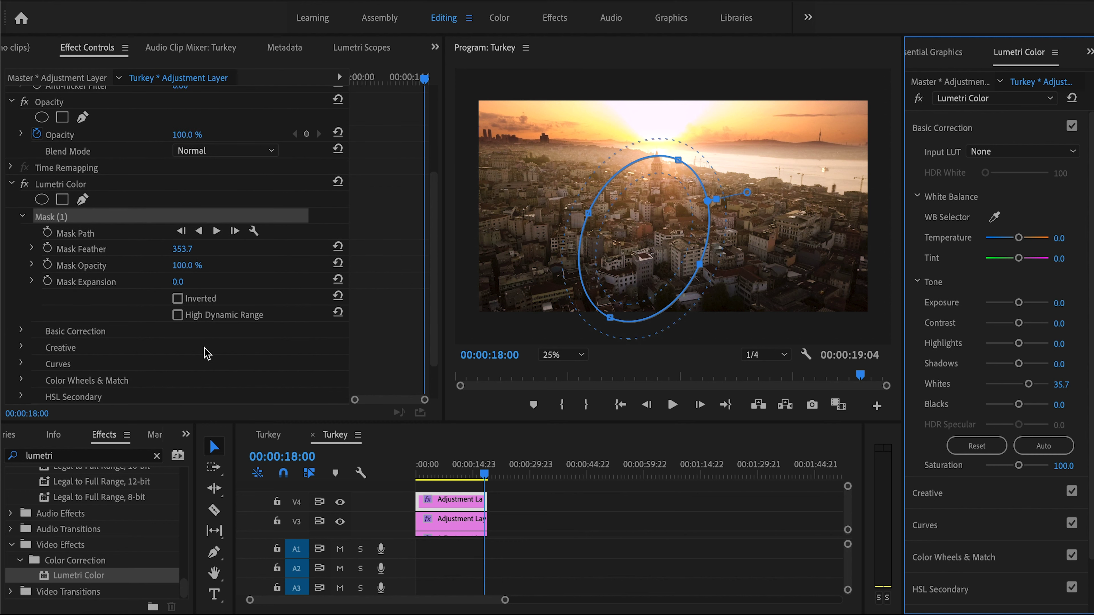
left_click_drag(177, 281, 218, 281)
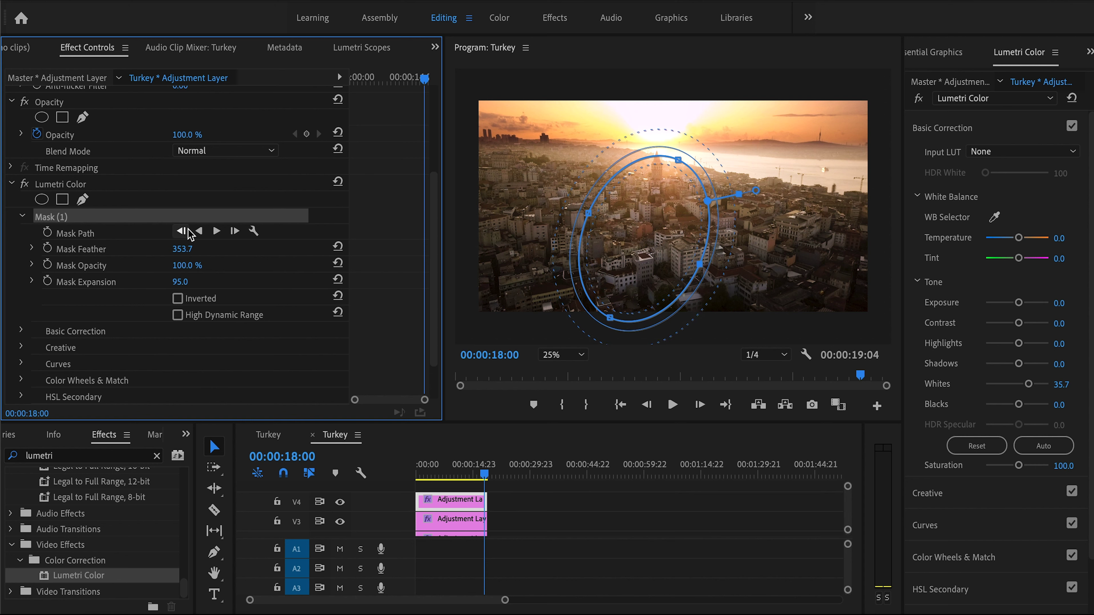
left_click_drag(182, 249, 196, 249)
left_click_drag(683, 150, 666, 144)
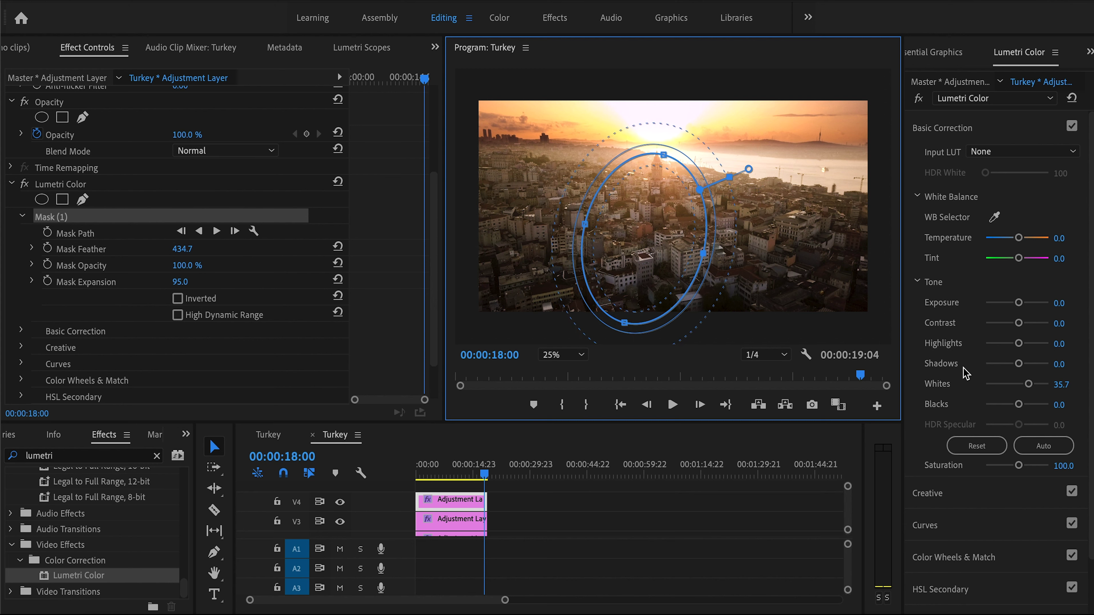
Set the masked area's Exposure to 0.1 and soften the elliptical mask with a feather of 671.7.
left_click(1060, 303)
type("0.1")
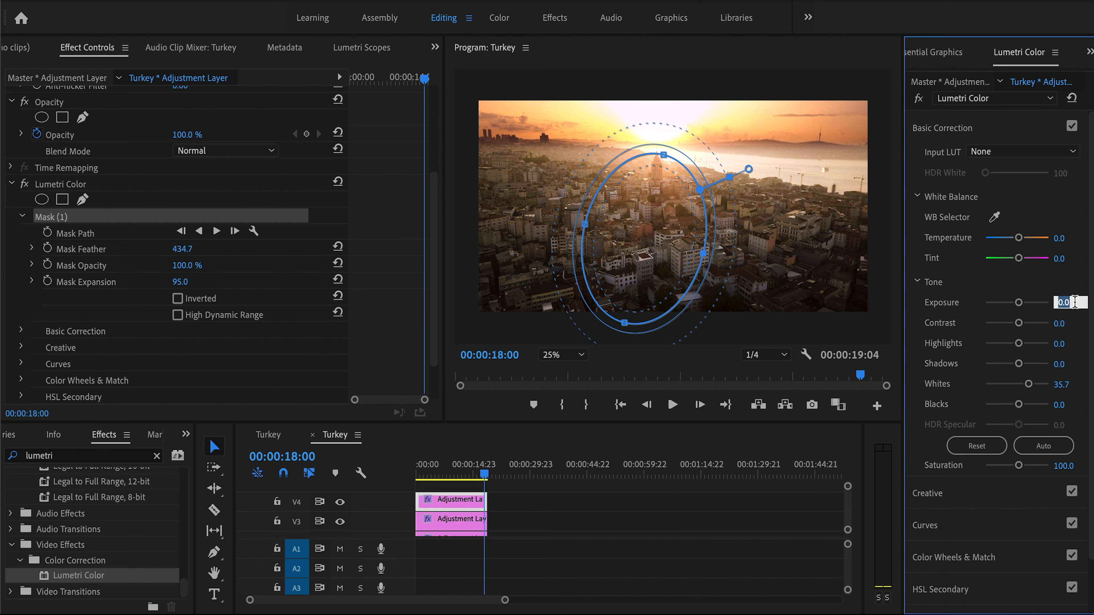
key("Return")
left_click_drag(182, 249, 233, 248)
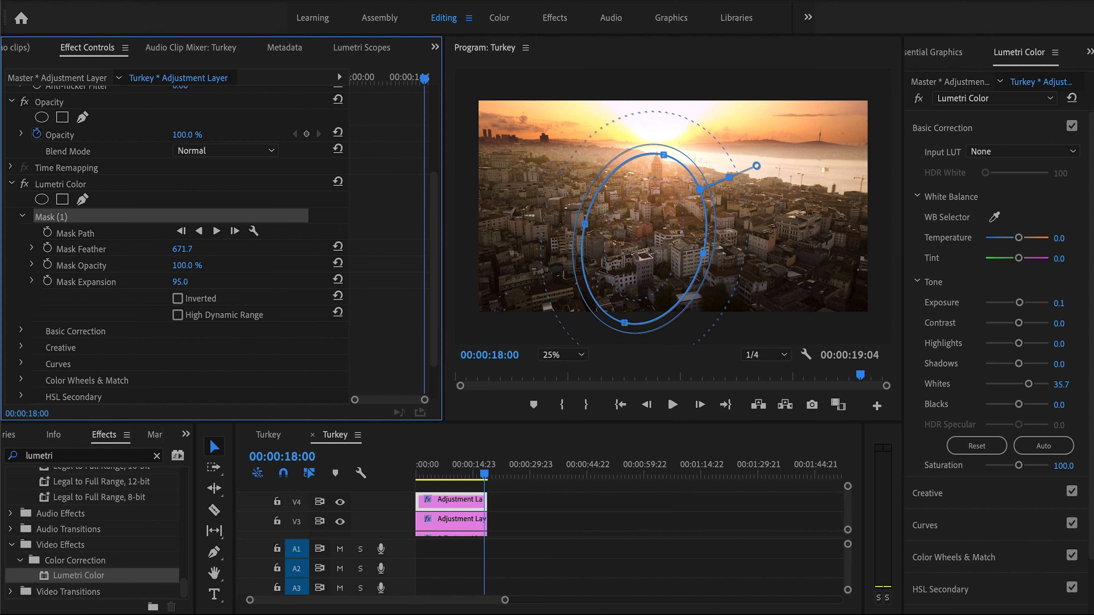
Set the masked area's Contrast to 21.4 and toggle the V4 layer's Lumetri Color effect to compare the result.
left_click(68, 185)
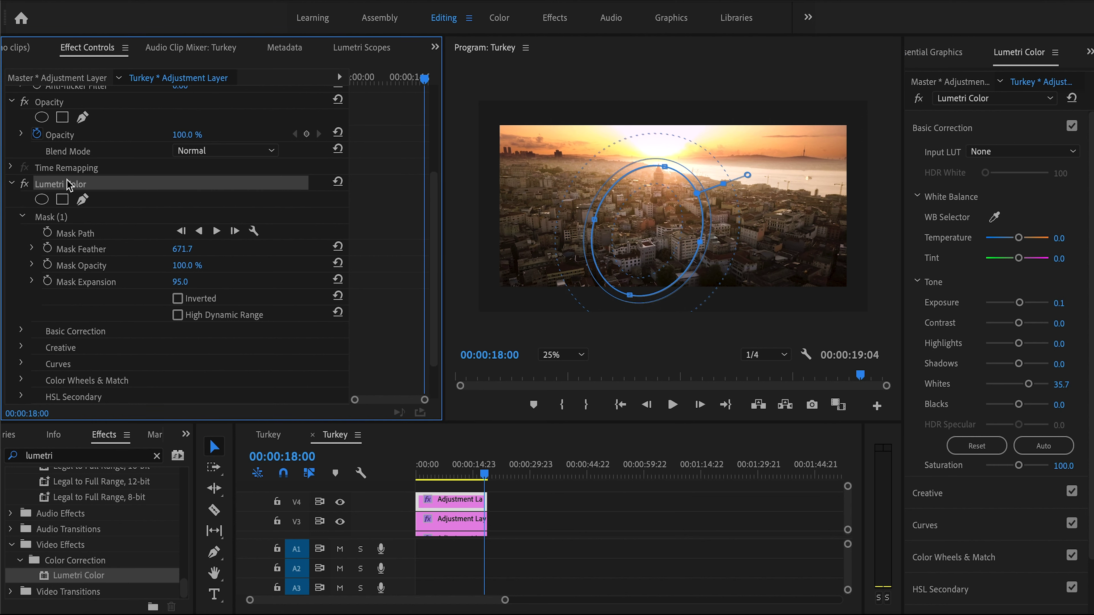
left_click(24, 185)
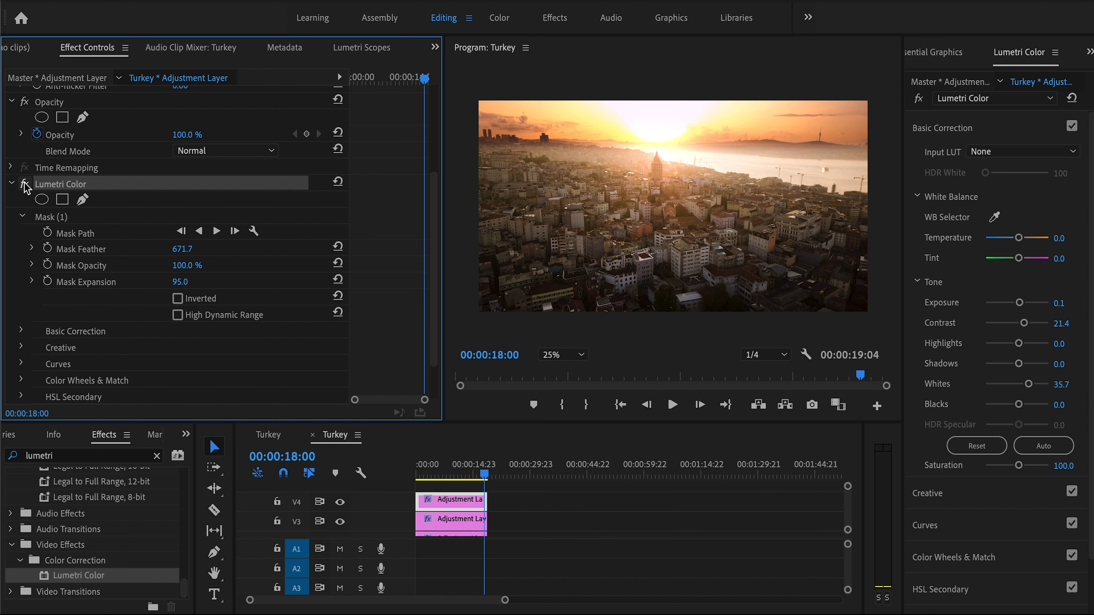
left_click(12, 183)
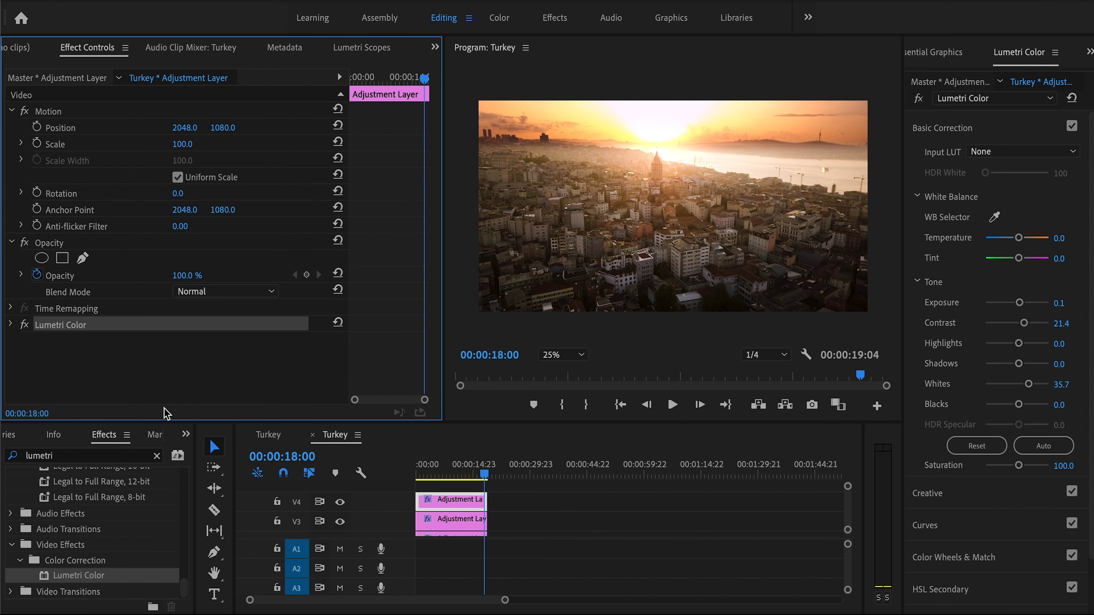
Add a fourth adjustment layer on V5 at the start of the sequence, above the existing layers.
left_click(186, 434)
left_click(207, 454)
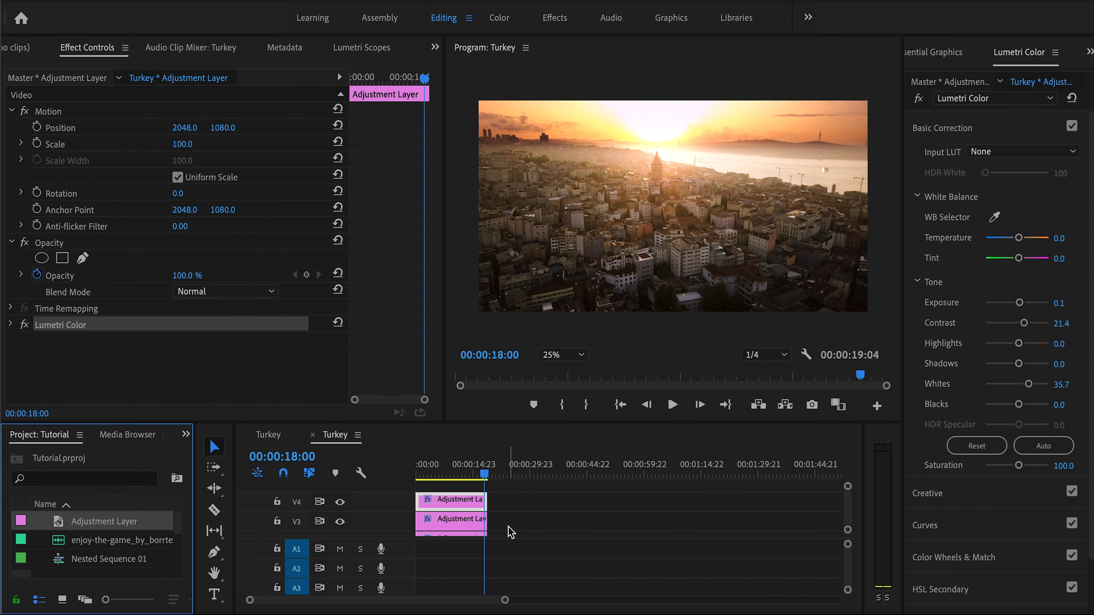
left_click_drag(104, 520, 465, 489)
scroll(465, 489, "up", 2)
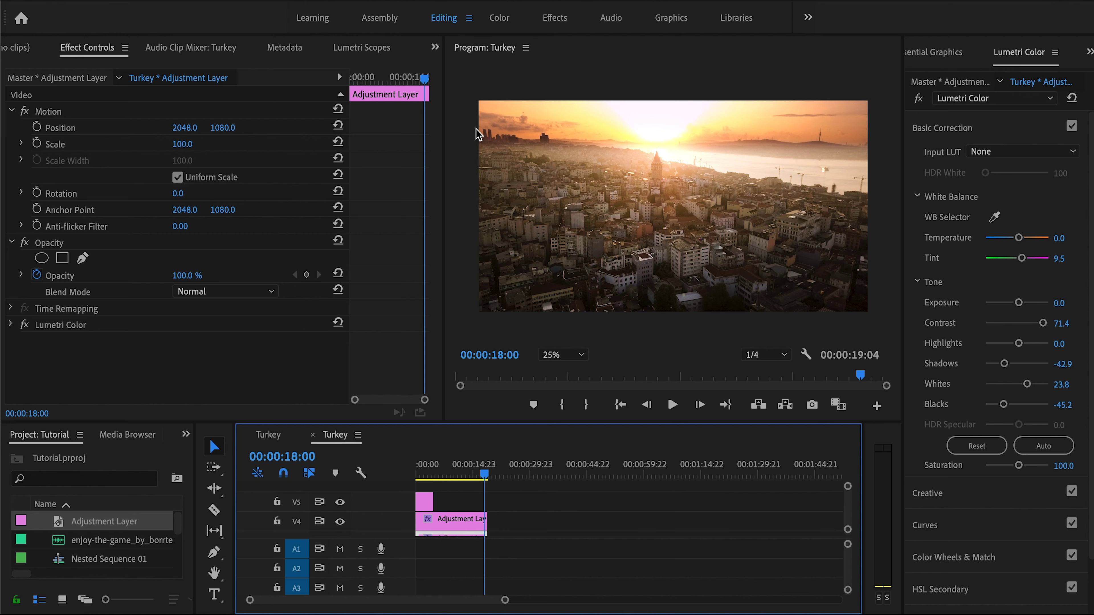
Extend the V5 adjustment layer to the end of the clip and apply the Lumetri Color effect to it.
left_click_drag(433, 501, 474, 472)
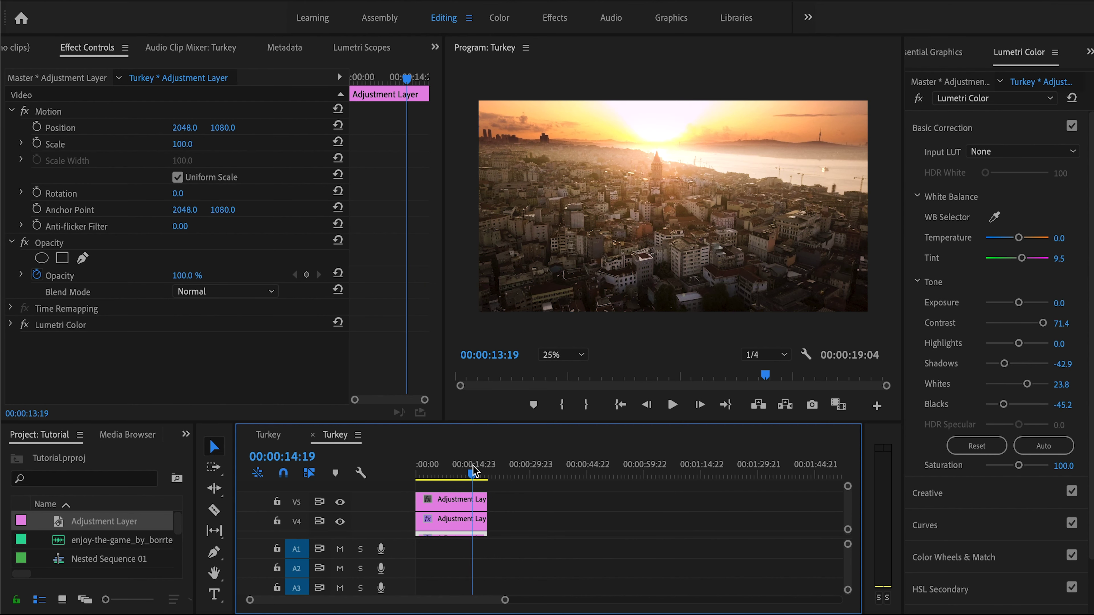
key("ctrl+z")
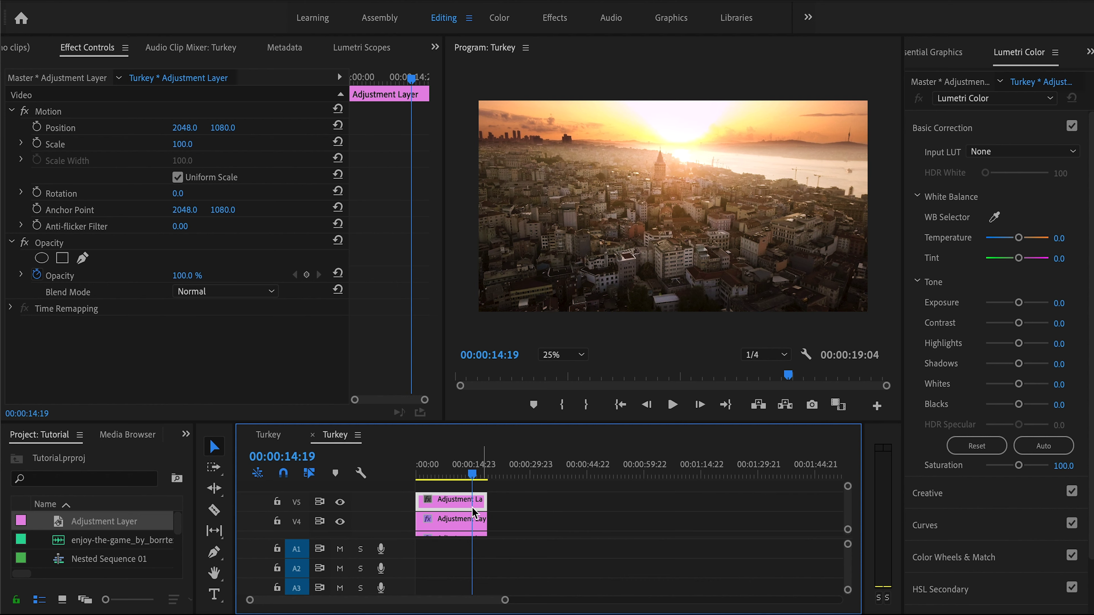
left_click(187, 436)
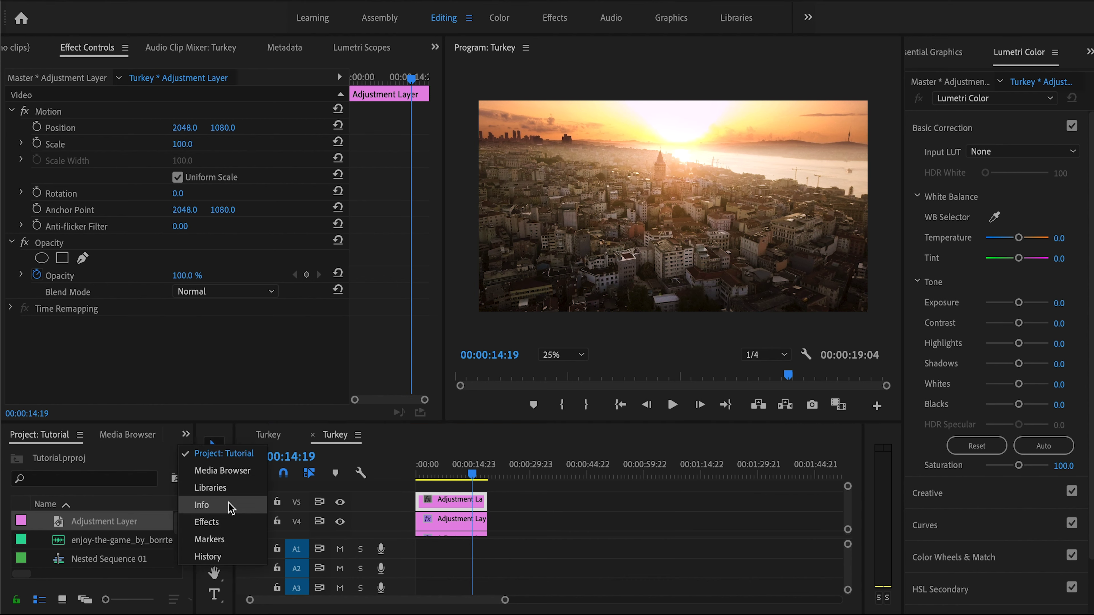
left_click(215, 521)
left_click_drag(92, 576, 444, 501)
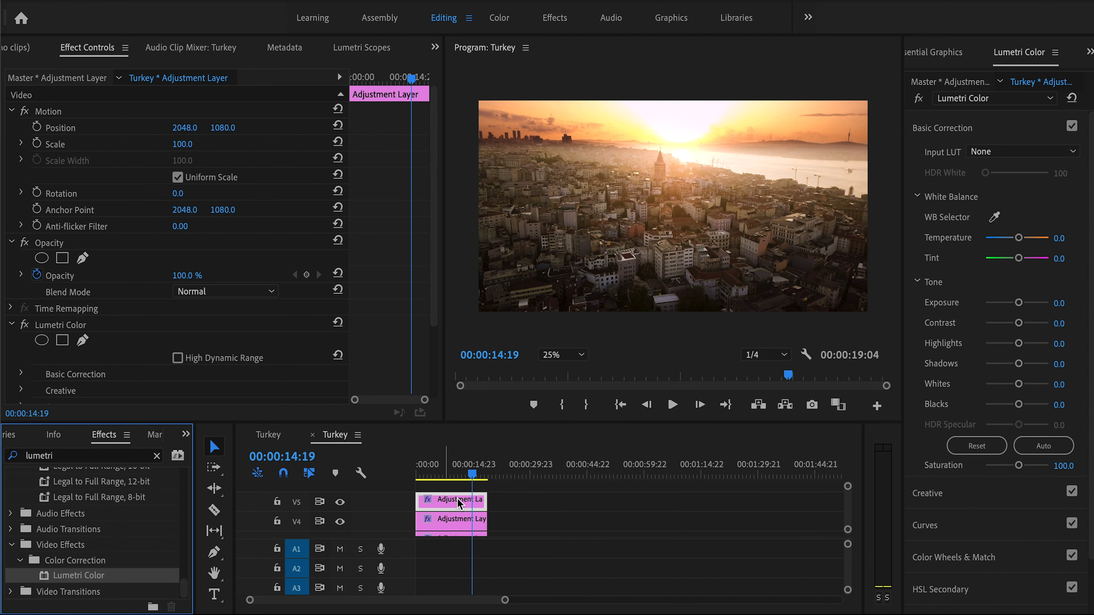
scroll(242, 280, "down", 3)
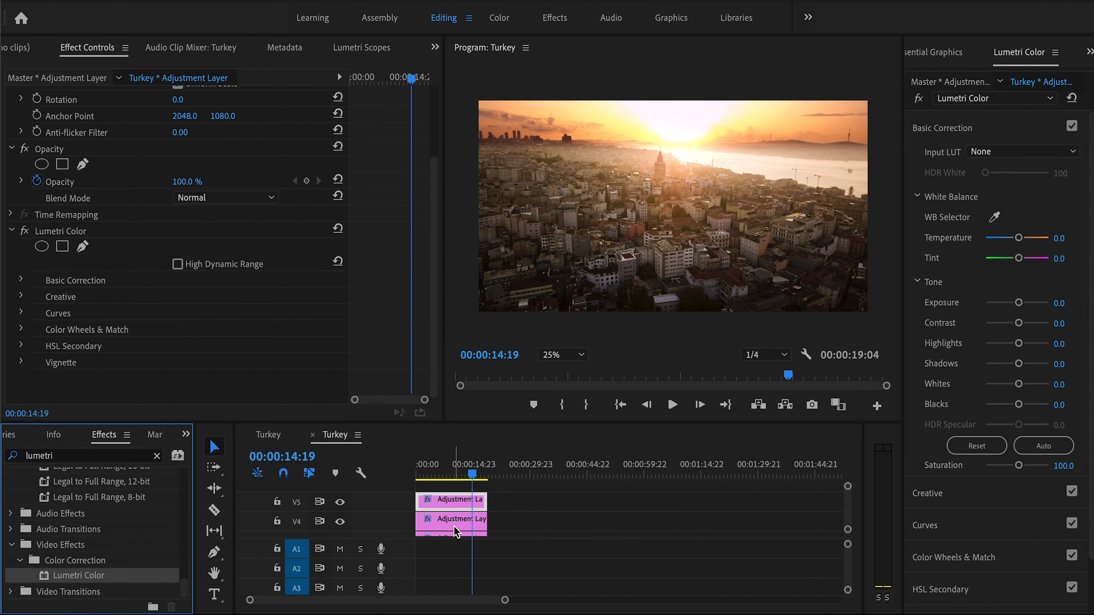
Review the Lumetri Color settings of the V4 and V3 adjustment layers, finishing with the V5 layer selected.
left_click(466, 522)
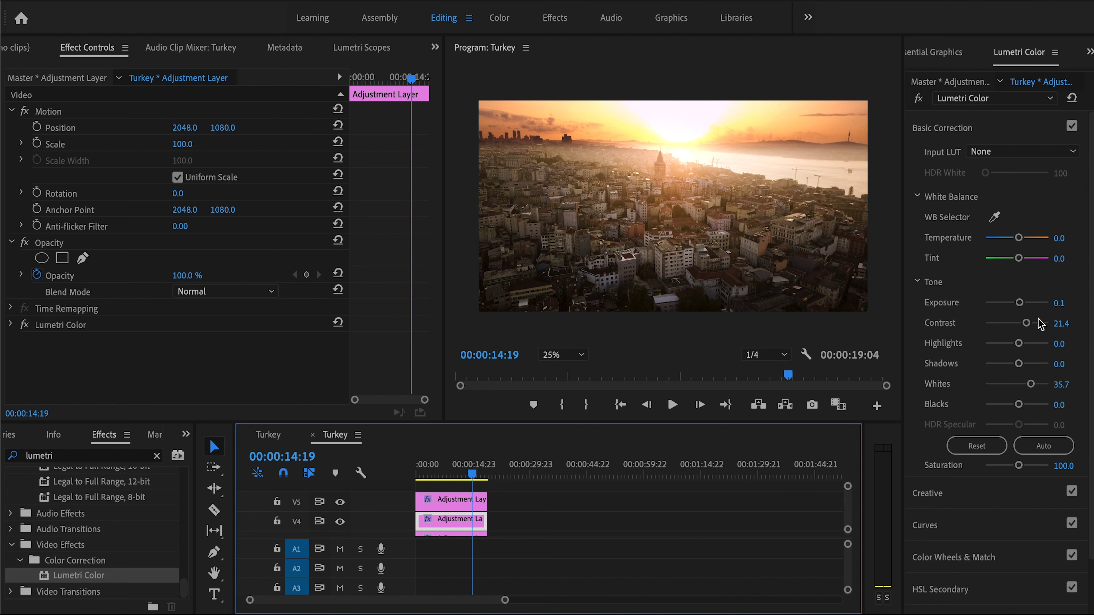
scroll(466, 517, "down", 1)
left_click(465, 519)
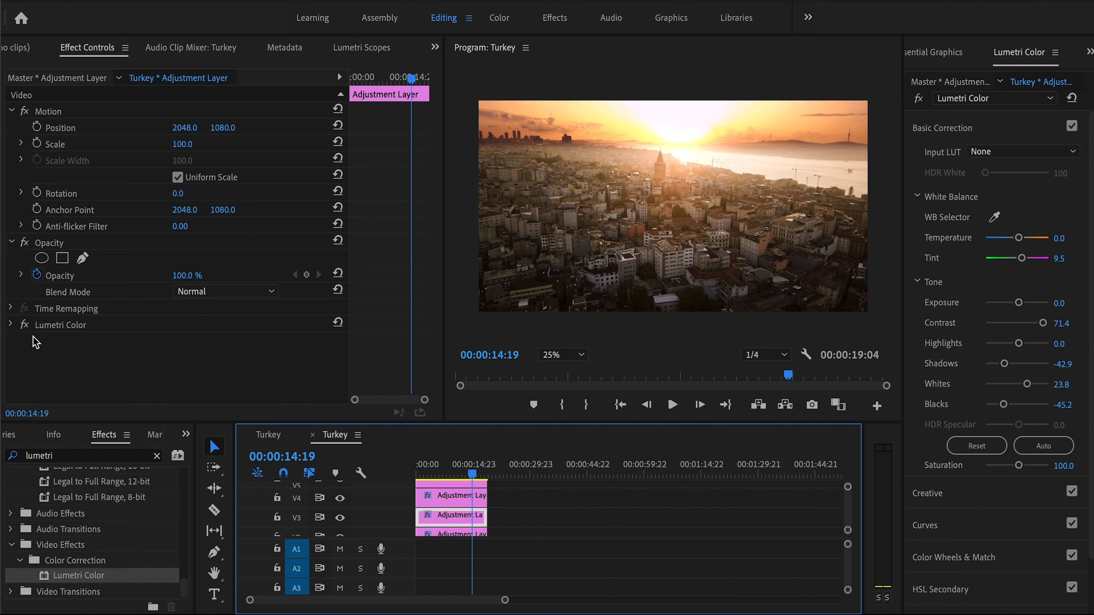
left_click(464, 501)
scroll(465, 508, "up", 1)
left_click(461, 501)
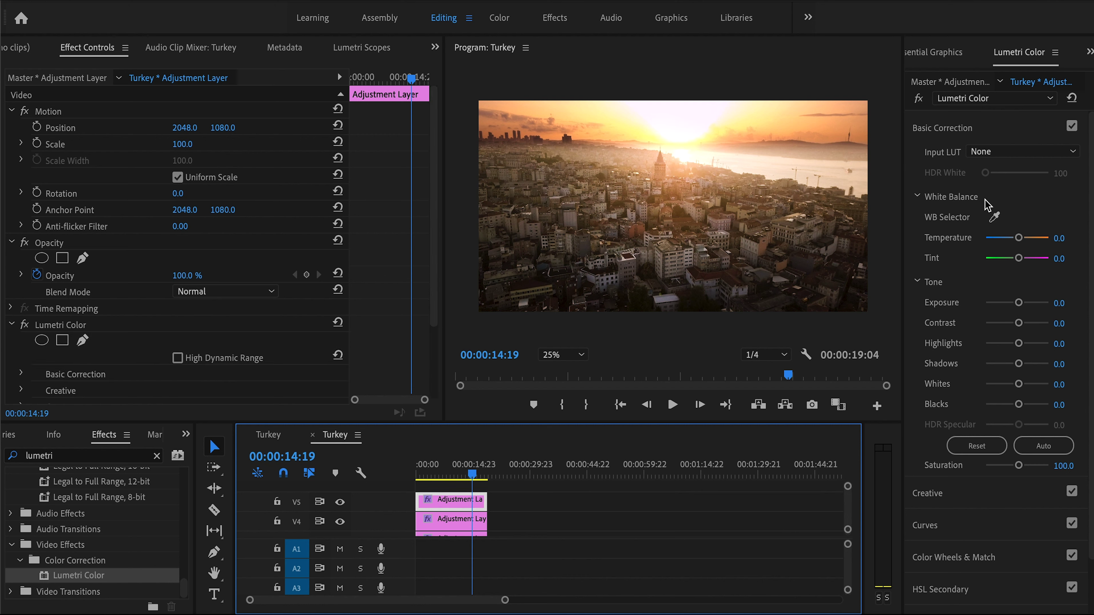
Give the V5 layer a vignette with Amount -0.2, Midpoint 100.0 and Feather 100.0, and toggle its Lumetri Color effect to compare.
left_click(963, 137)
left_click(978, 287)
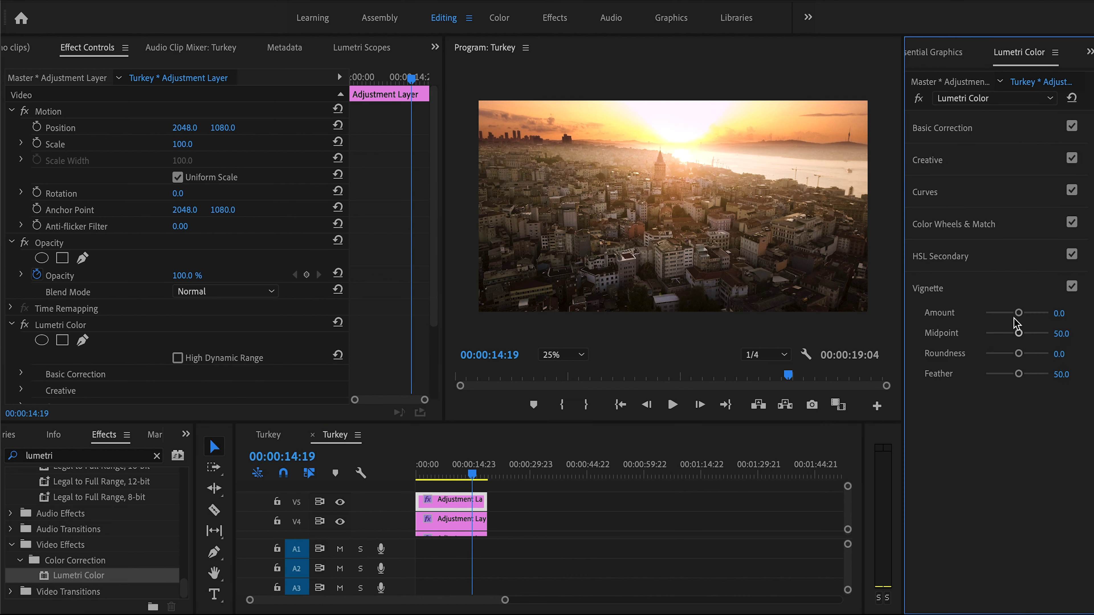
left_click_drag(1019, 314, 1017, 318)
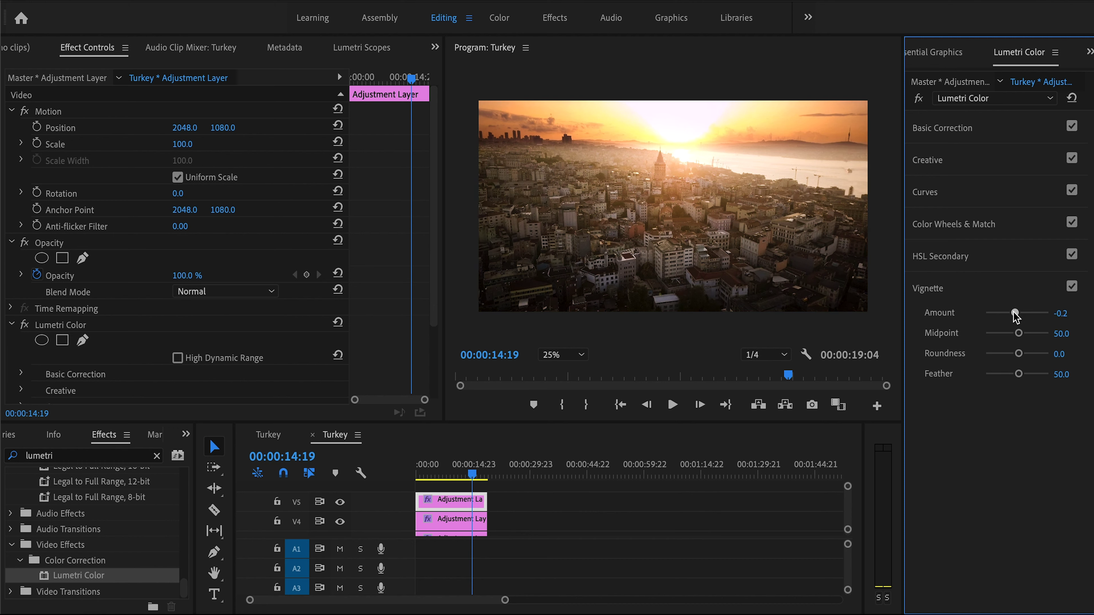
left_click_drag(1019, 373, 1049, 374)
left_click_drag(1019, 333, 1049, 333)
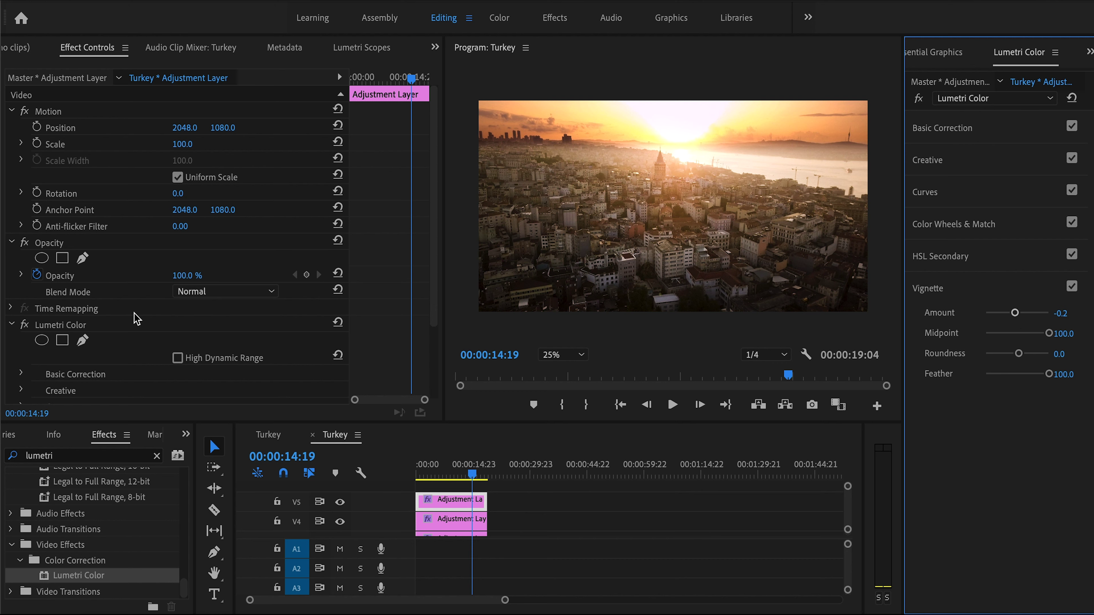
left_click(25, 325)
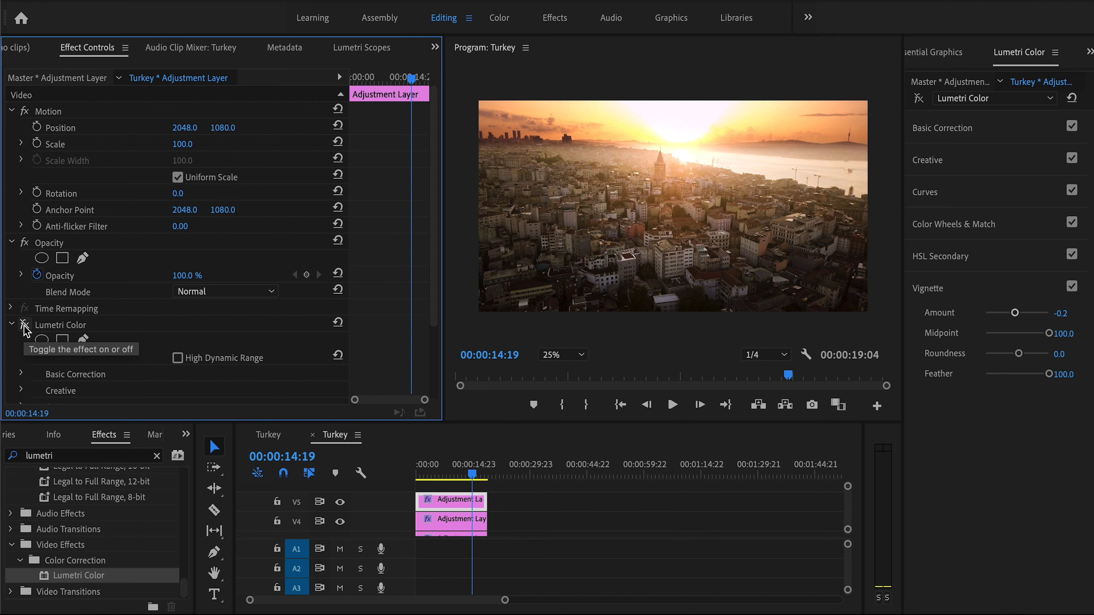
left_click(24, 326)
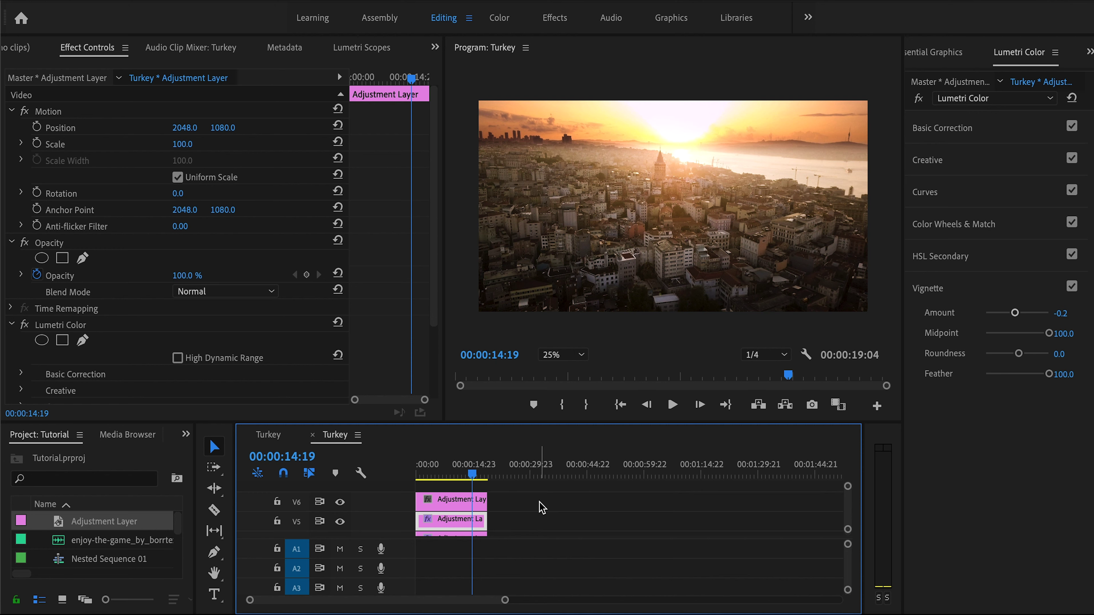
Apply the Lumetri Color effect to the adjustment layer on V6.
left_click(484, 499)
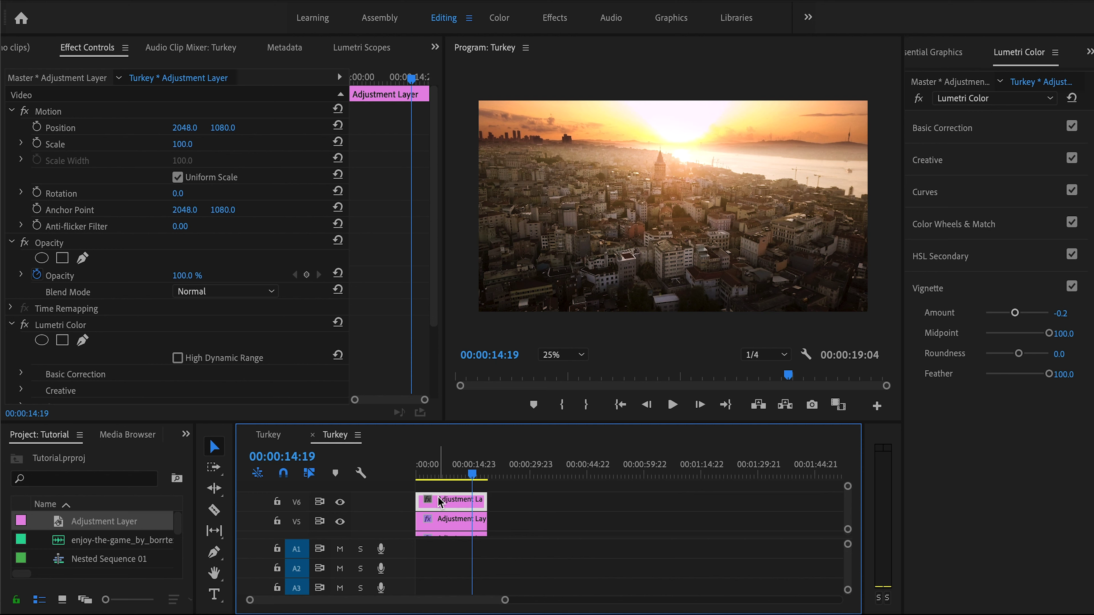
left_click(185, 433)
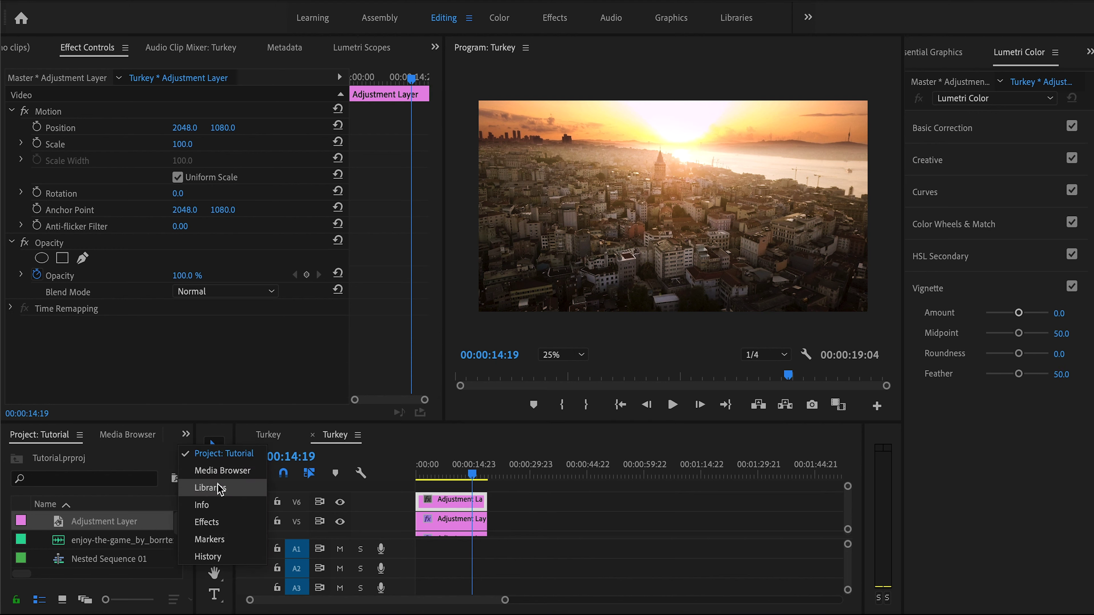
left_click(225, 531)
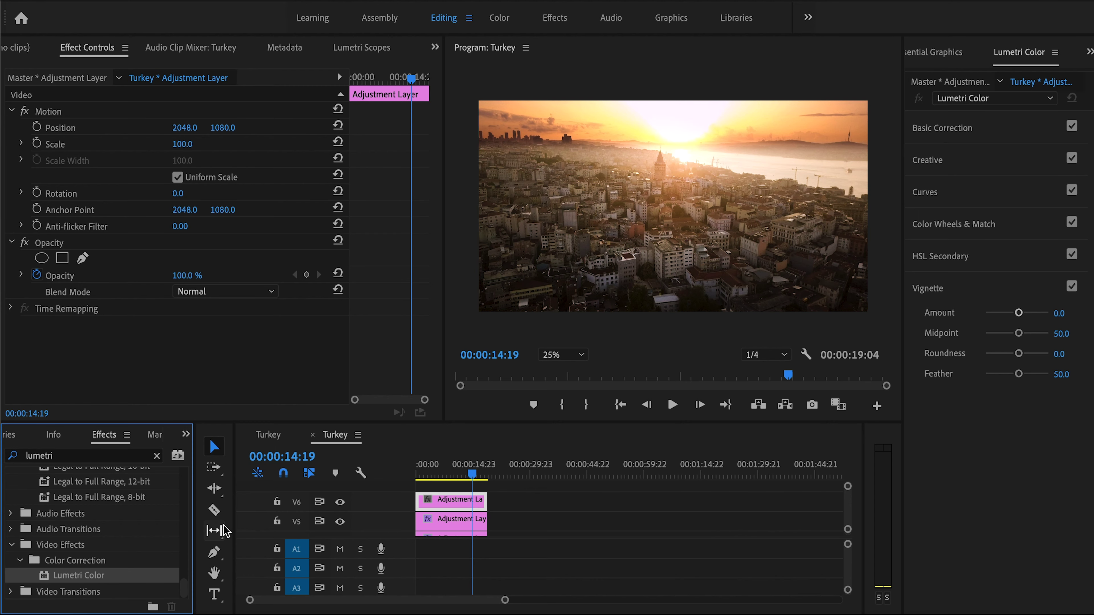
left_click_drag(113, 577, 465, 500)
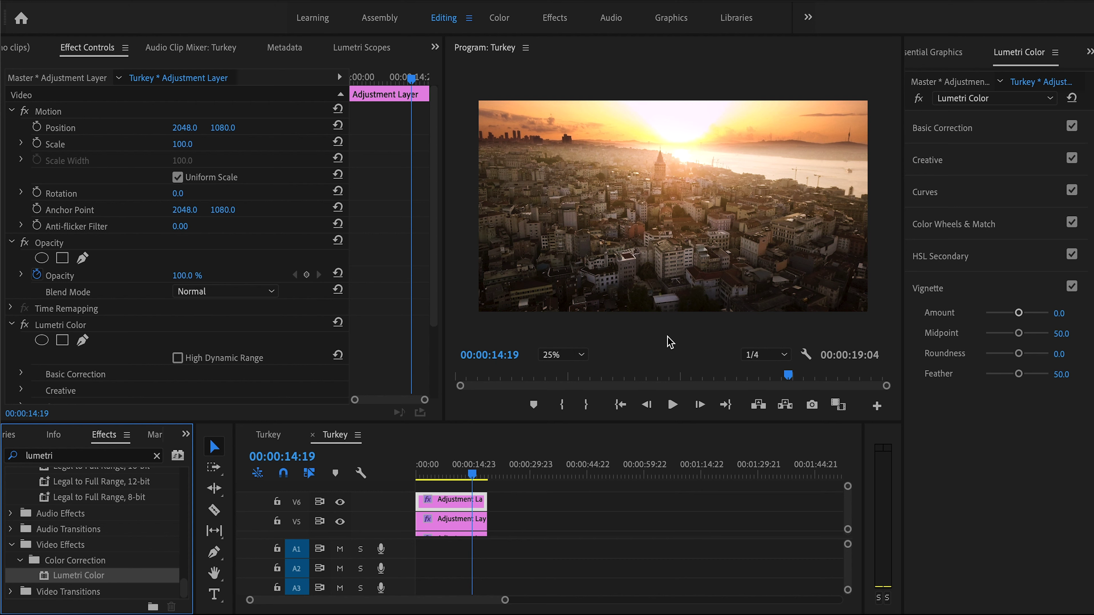
Set the V6 layer's Tint to 9.5 in the basic correction.
left_click(935, 128)
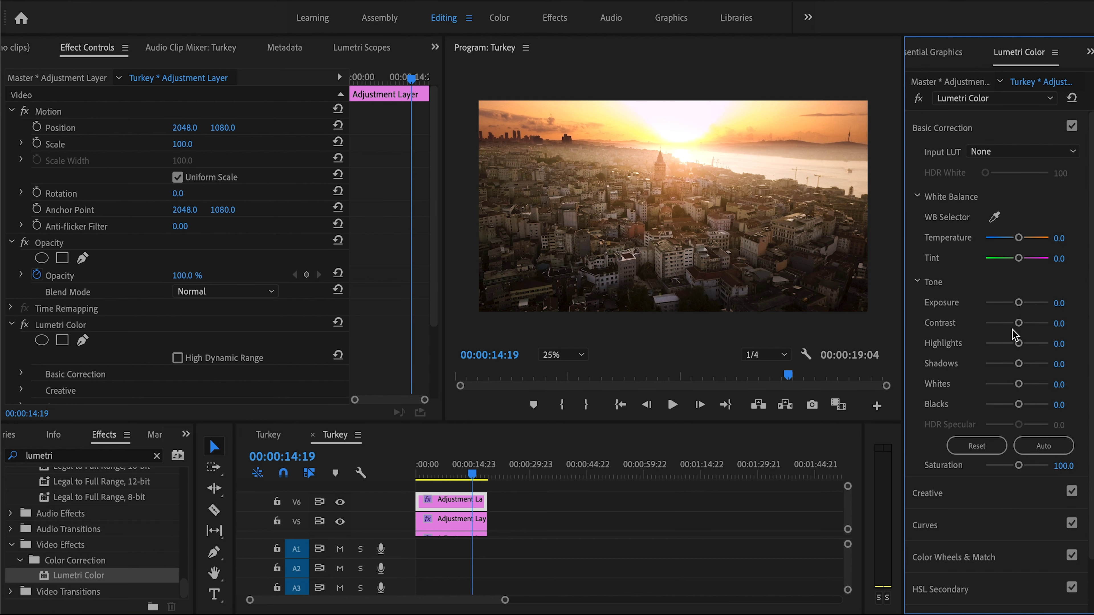
left_click_drag(1017, 261, 1018, 260)
left_click(996, 128)
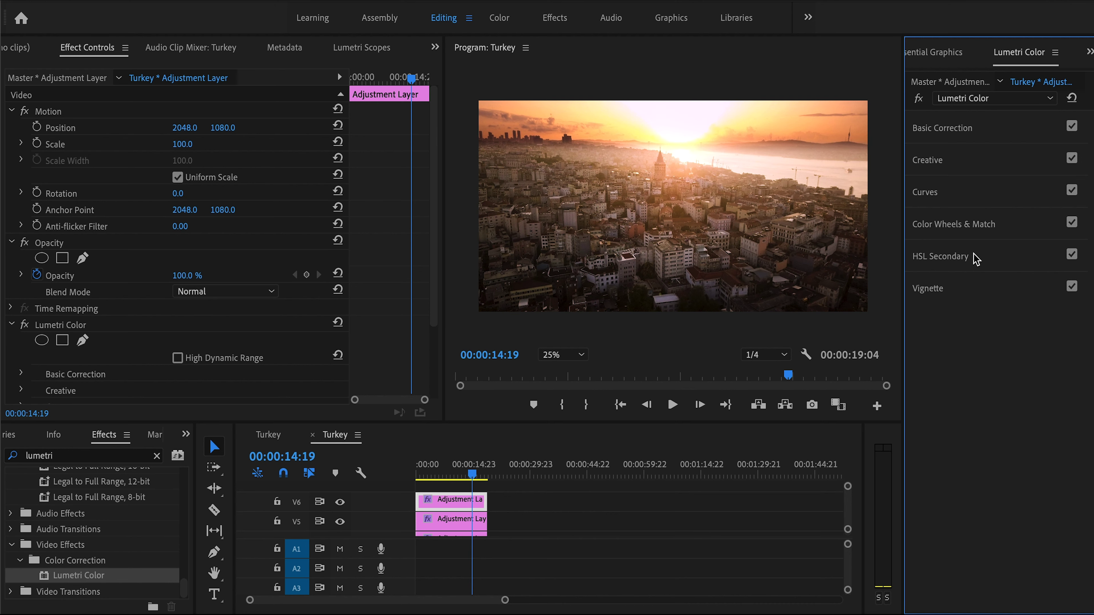
Shape the V6 layer's red RGB curve into a gentle S by lowering a shadow point and slightly raising a highlight point.
left_click(961, 196)
left_click(993, 286)
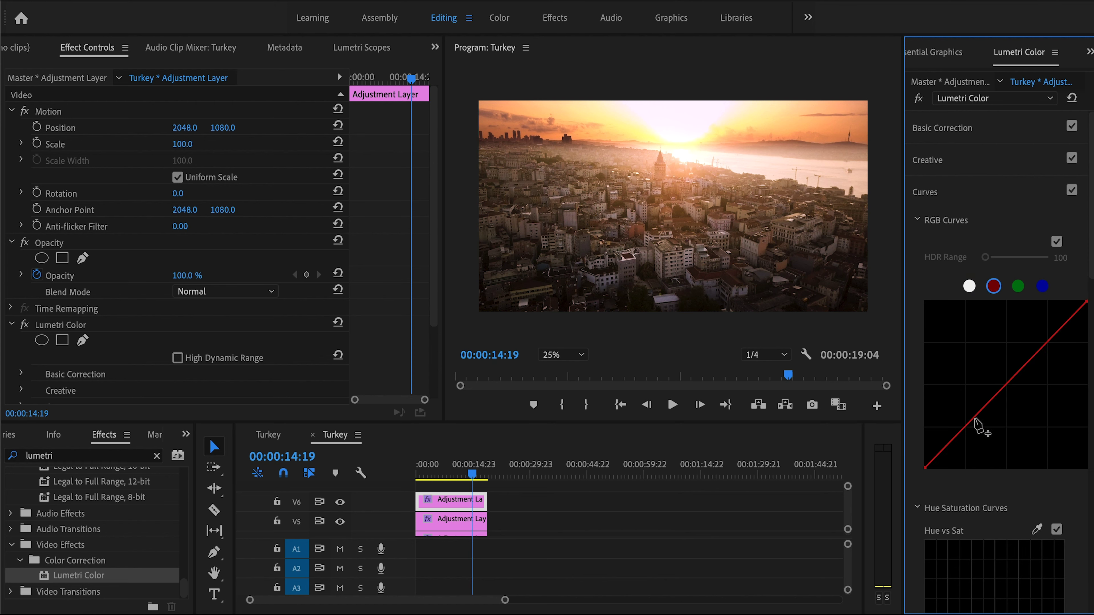
left_click(960, 432)
left_click_drag(961, 433, 962, 436)
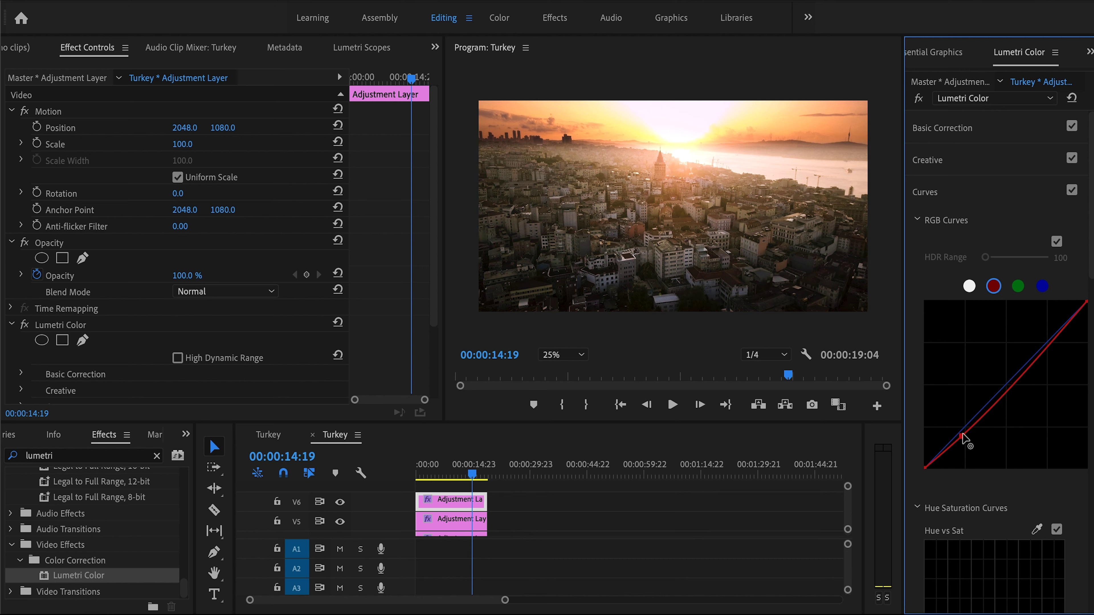
left_click(1053, 339)
left_click_drag(1053, 338, 1050, 335)
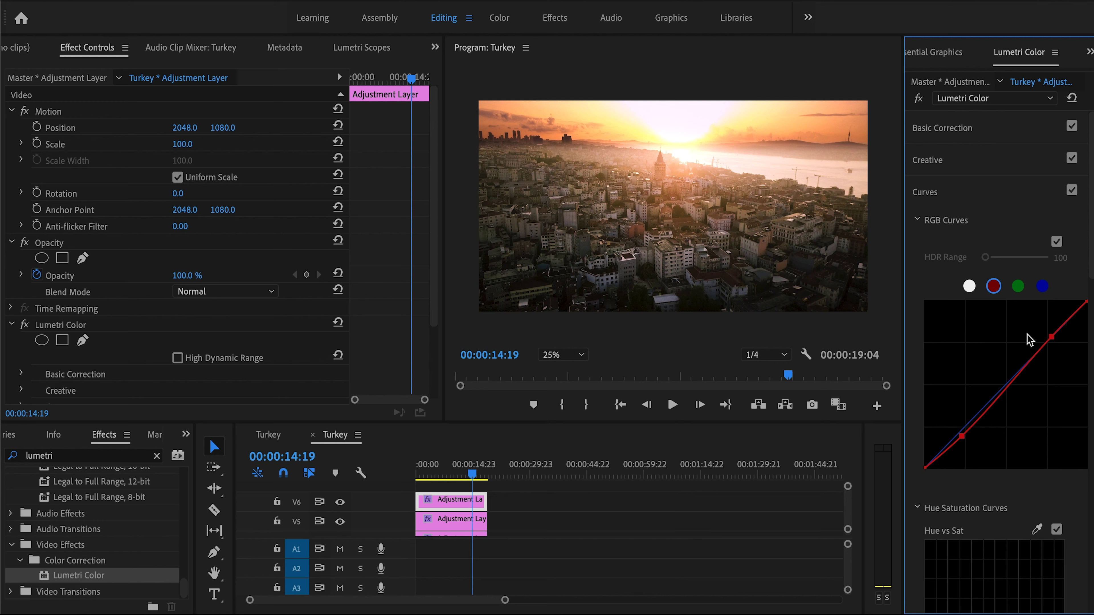
Lower a shadow point on the green RGB curve and add a highlight point close to the diagonal.
left_click(1018, 286)
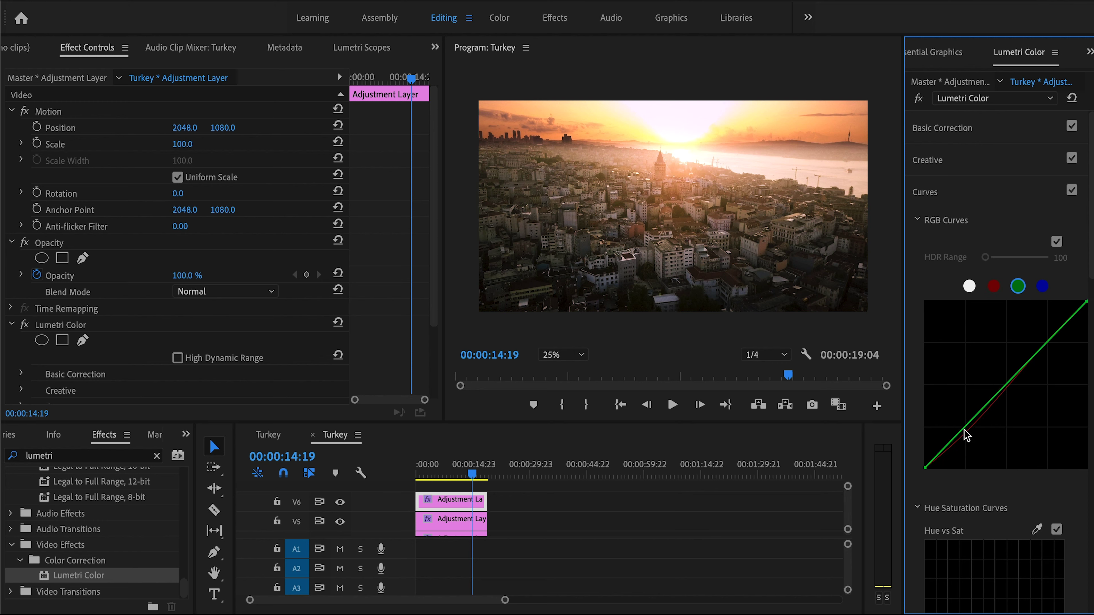
left_click(958, 437)
left_click_drag(959, 439, 959, 436)
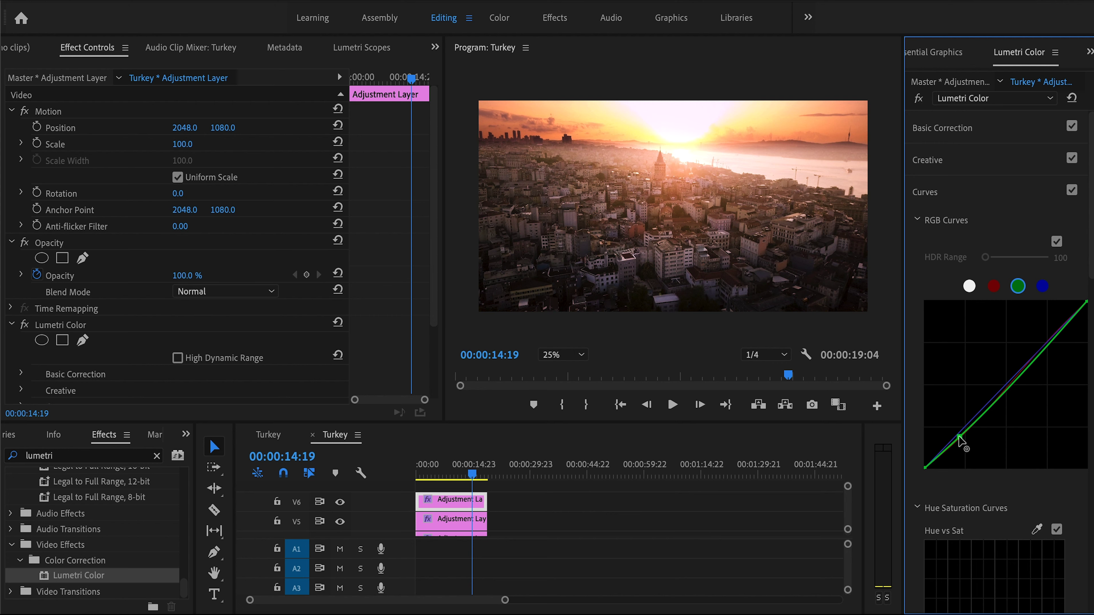
left_click_drag(959, 439, 959, 439)
left_click(1051, 336)
left_click_drag(1051, 335, 1053, 338)
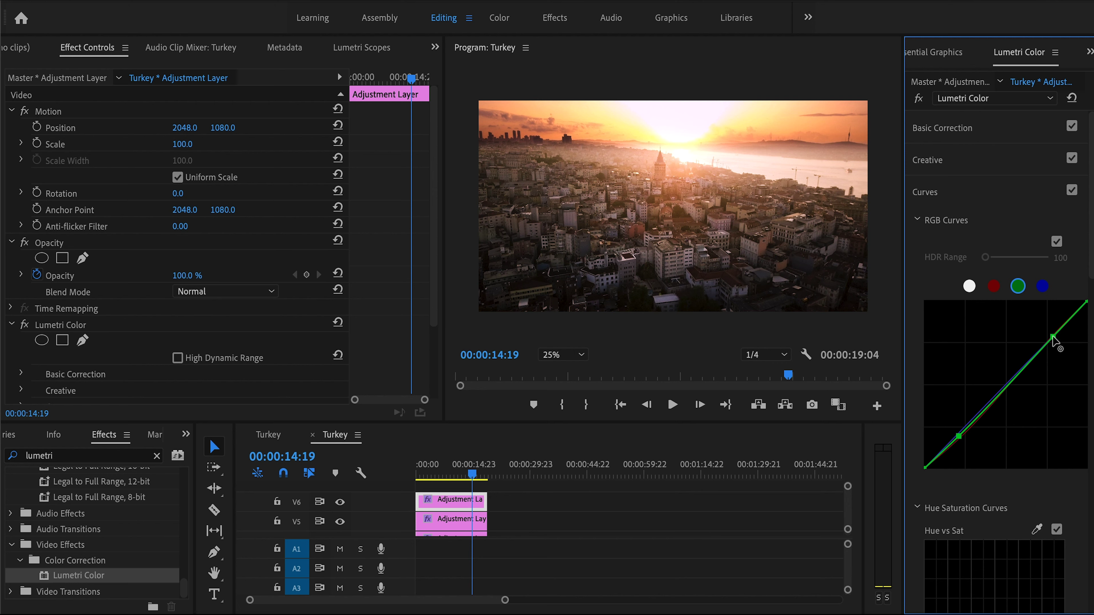
Pull the existing shadow points of the red and green curves down slightly further.
left_click(994, 286)
left_click_drag(962, 436, 963, 438)
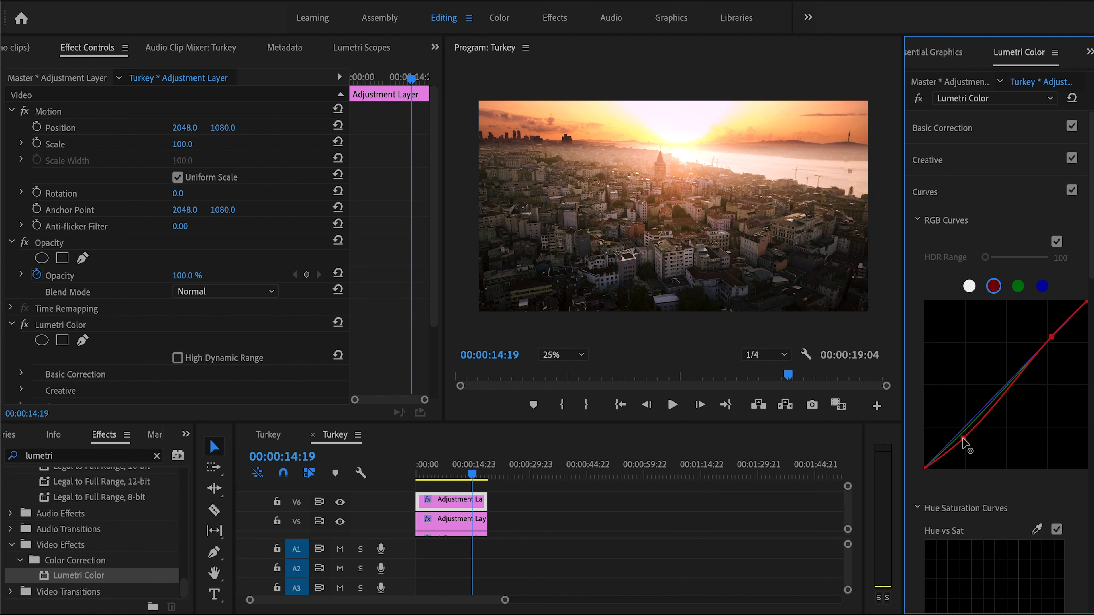
left_click(1017, 289)
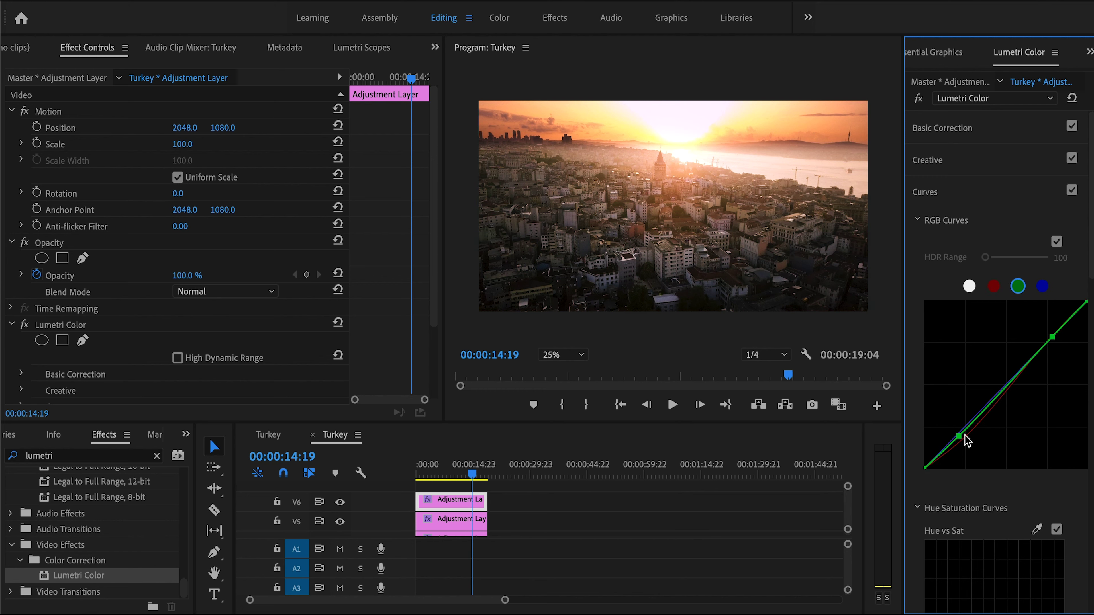
left_click_drag(959, 437, 959, 438)
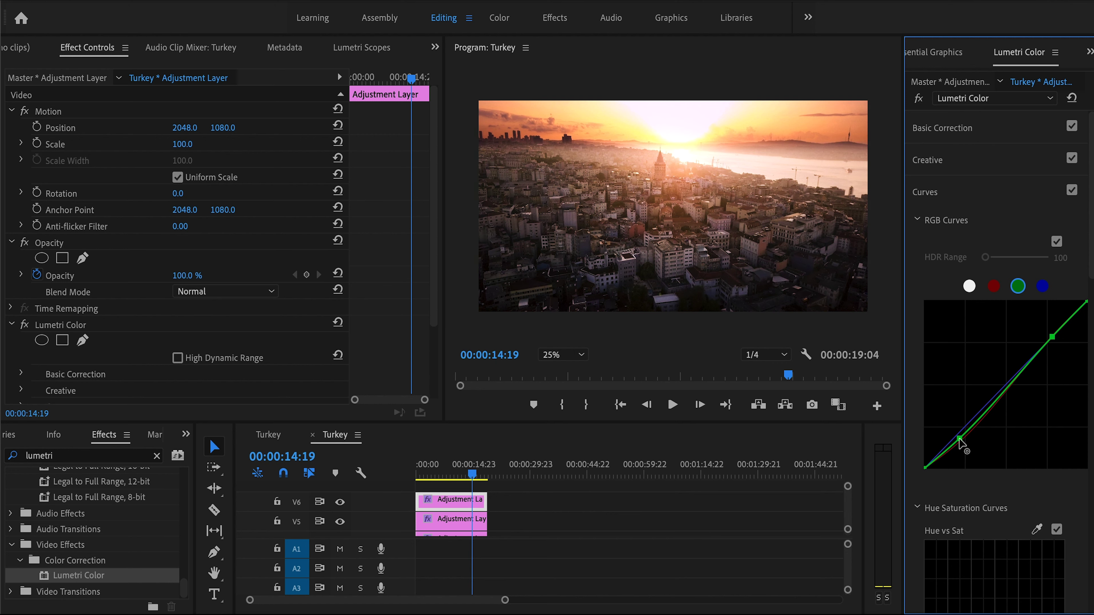
left_click_drag(959, 438, 959, 439)
Lift the shadows slightly on the blue RGB curve and anchor its highlights with a point near the diagonal.
left_click(1042, 281)
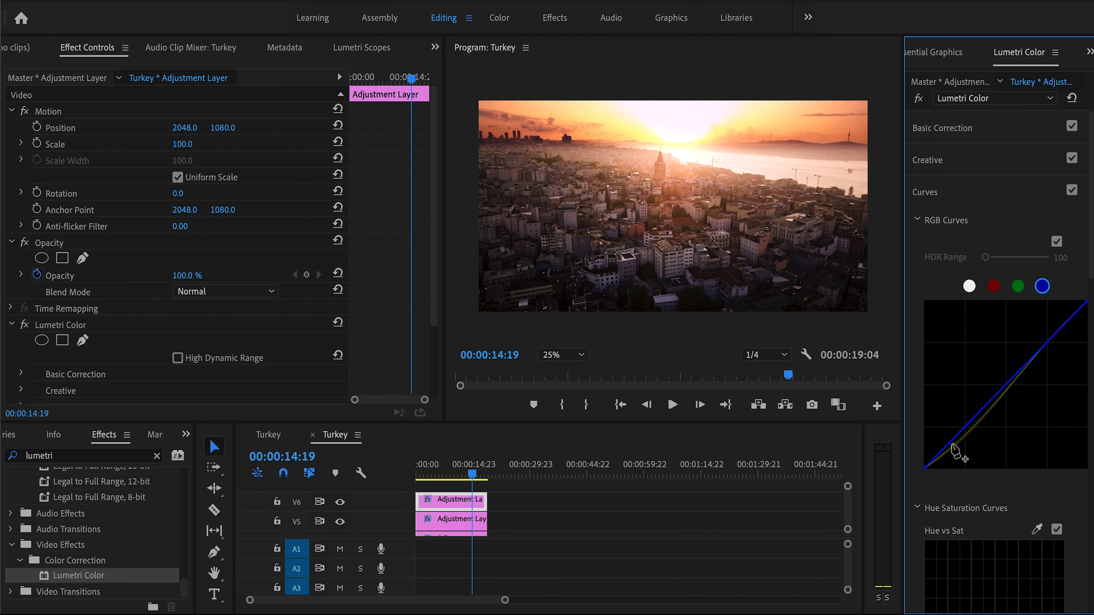
left_click_drag(954, 439, 952, 437)
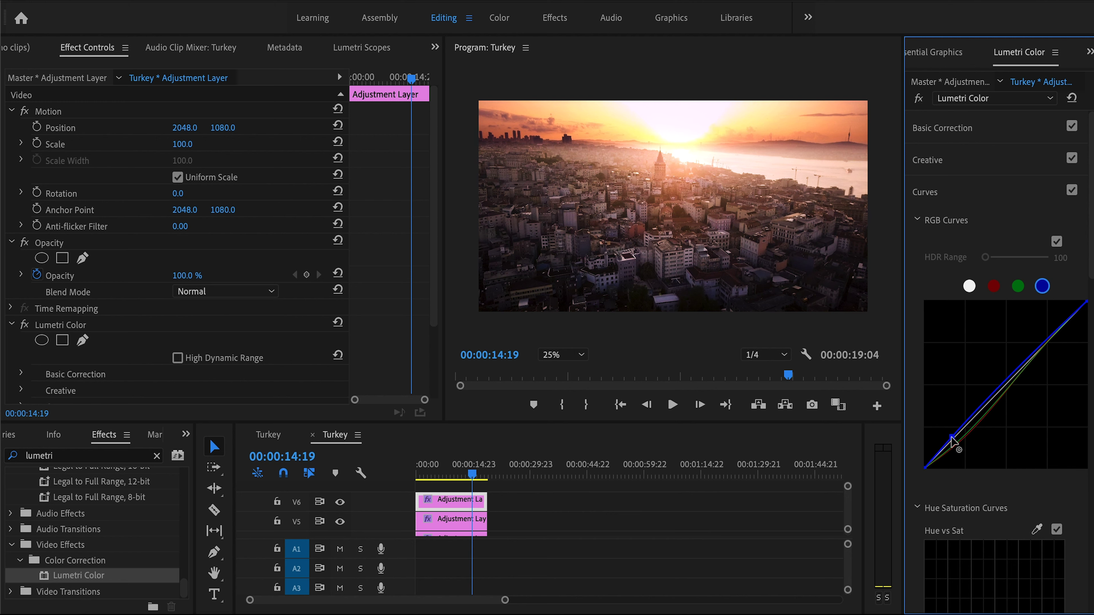
left_click(1055, 332)
left_click_drag(1056, 333, 1056, 333)
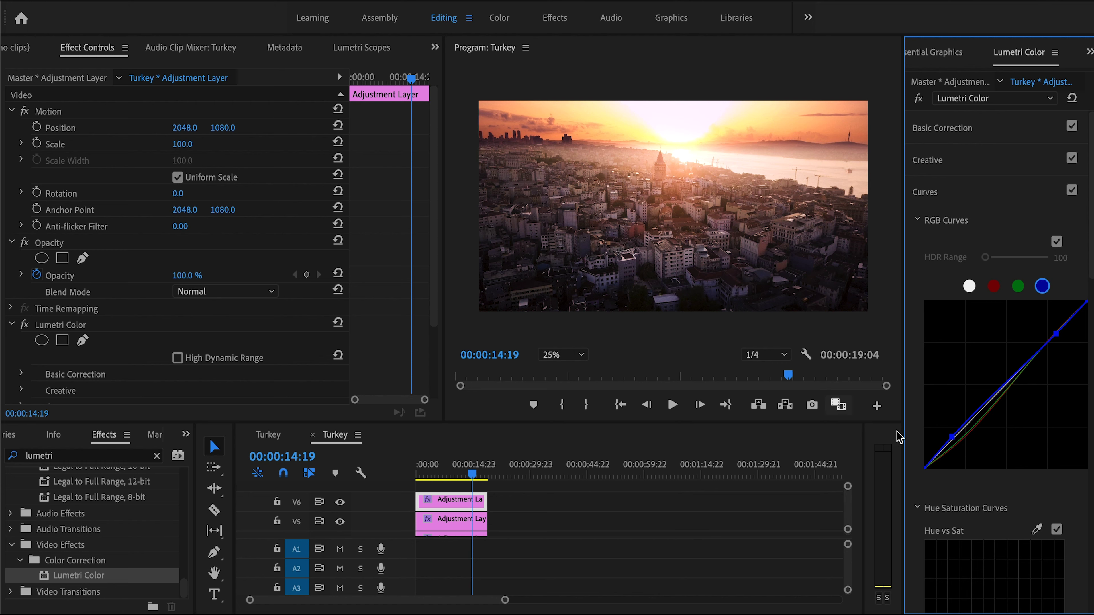
Reduce the V6 layer's Tint slightly and collapse its Lumetri Color effect settings.
left_click(1033, 128)
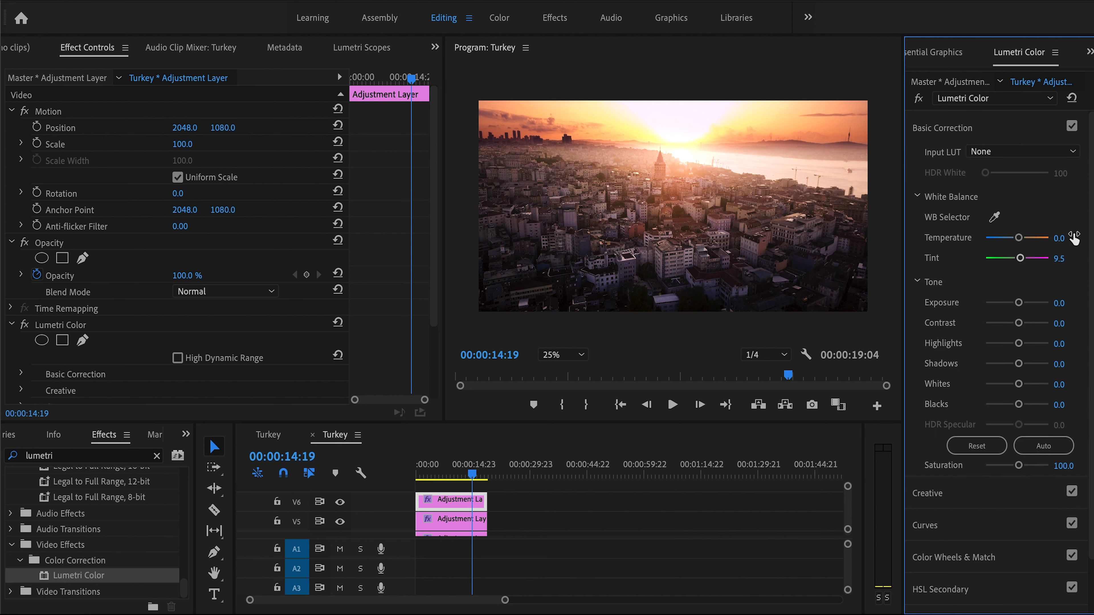
left_click_drag(1020, 258, 1018, 263)
left_click(963, 131)
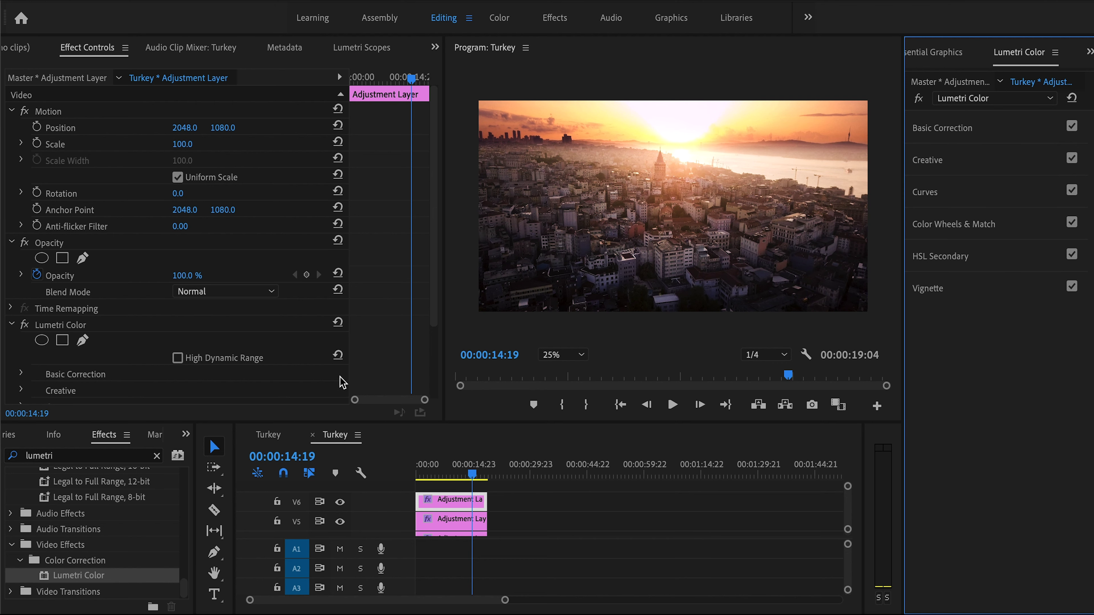
left_click(12, 325)
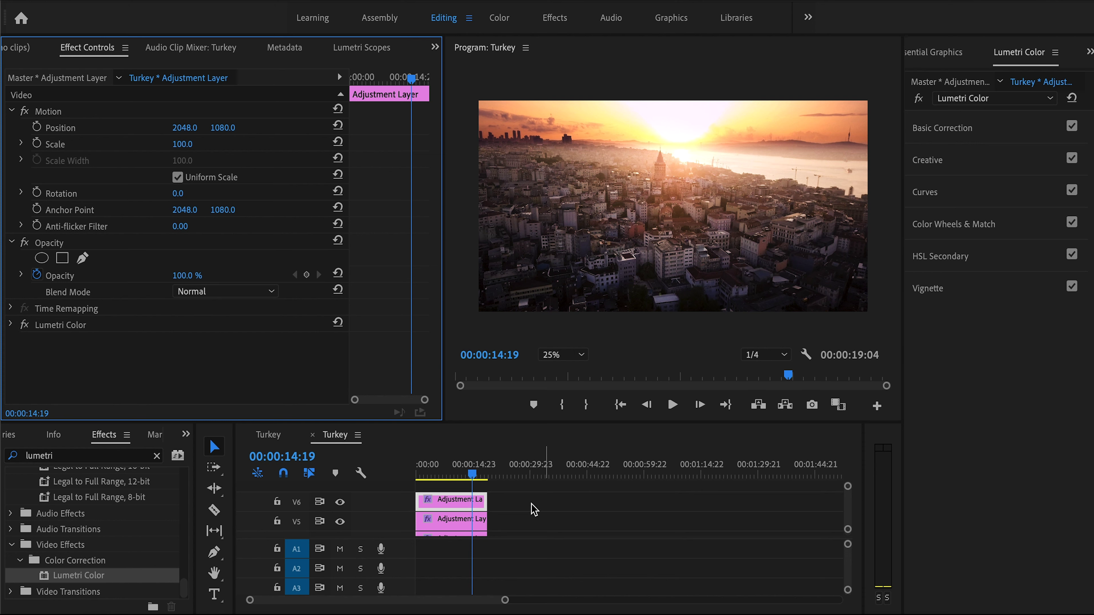
scroll(534, 502, "down", 3)
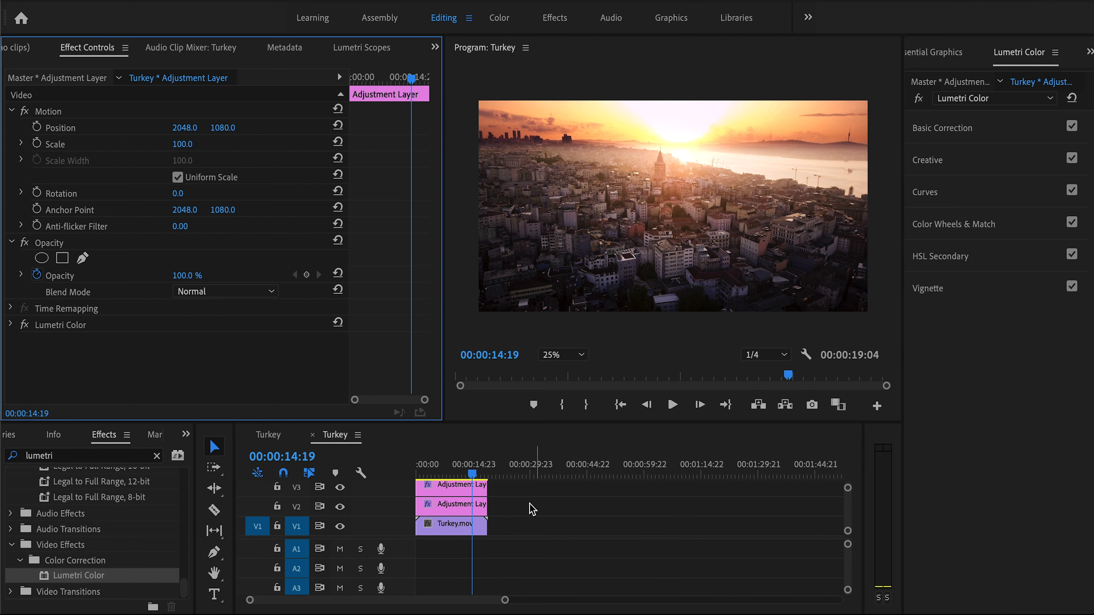
Toggle the V6 adjustment layer's Lumetri Color effect off and on to compare the image with and without the final look.
scroll(504, 521, "up", 3)
scroll(504, 521, "down", 3)
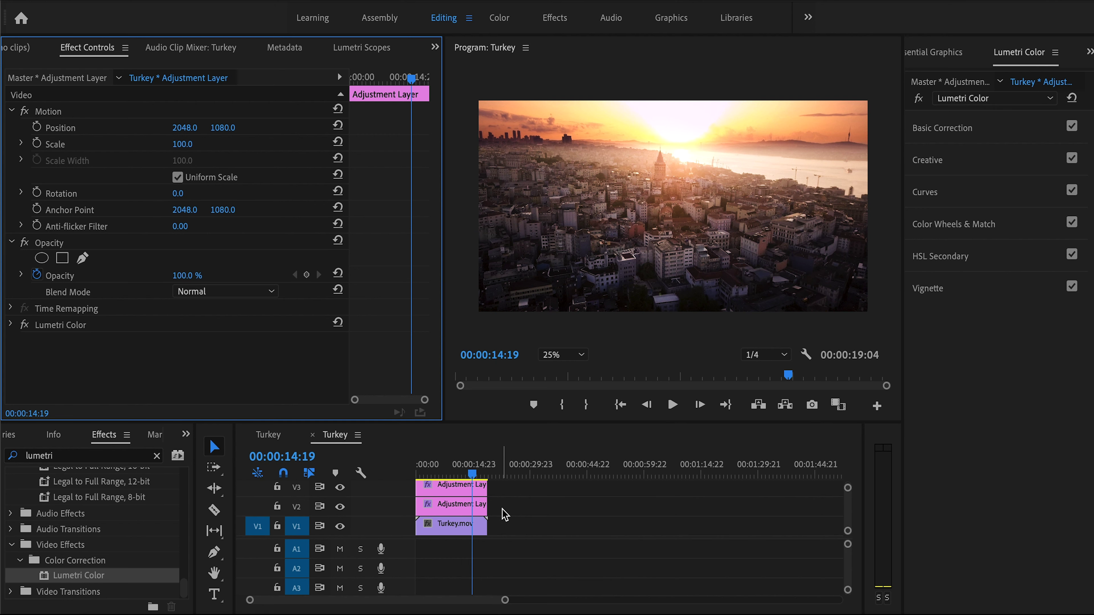
left_click(24, 324)
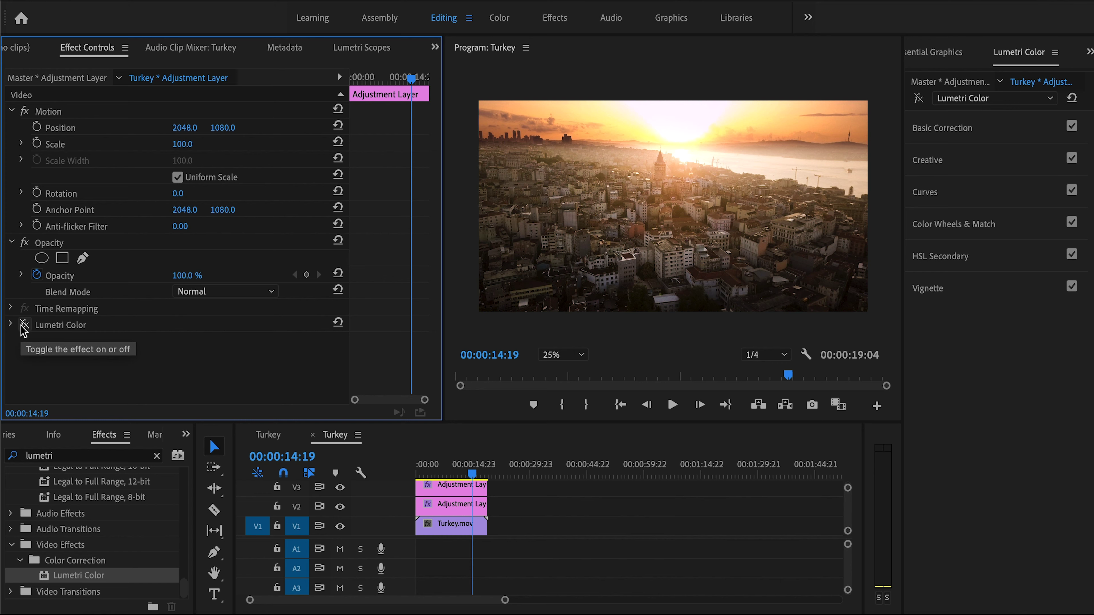
left_click(24, 327)
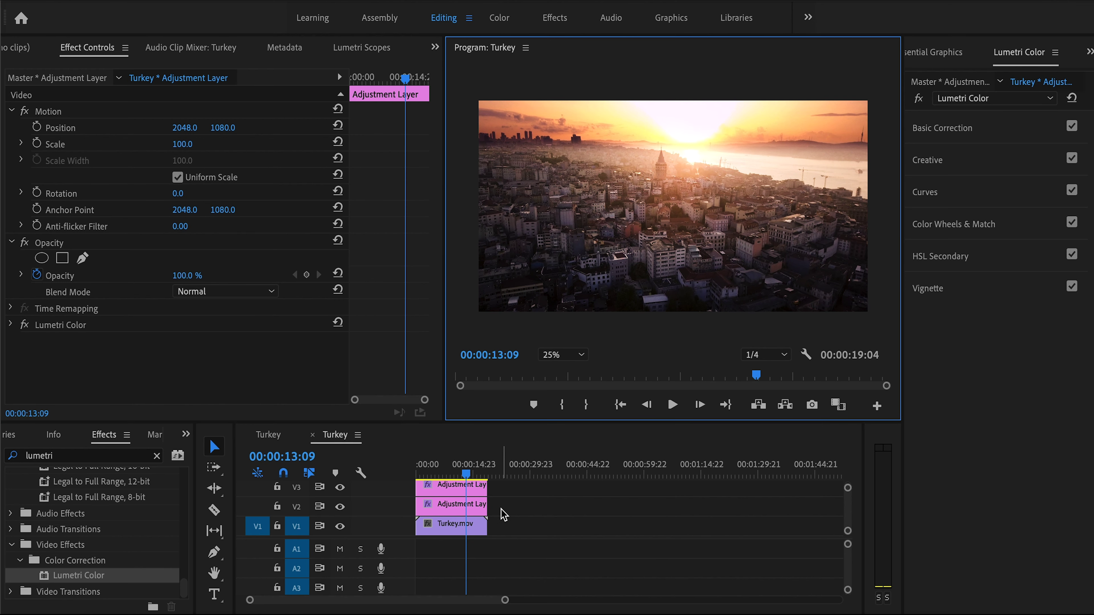
Select the V4 adjustment layer and display the outline of its Lumetri Color Mask (1) over the image.
scroll(504, 514, "up", 3)
left_click(469, 527)
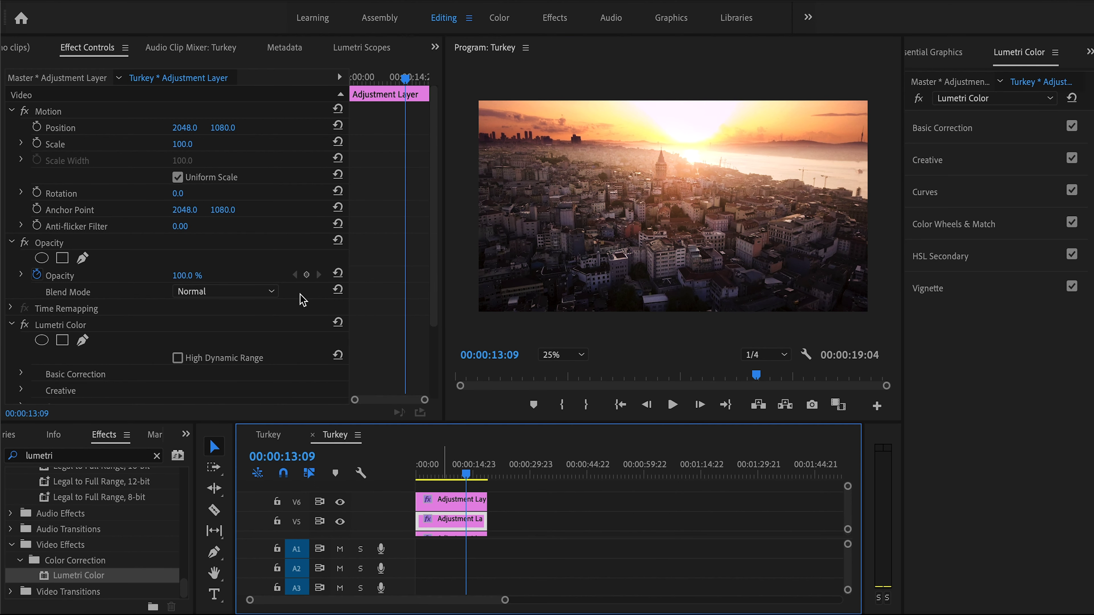
scroll(303, 300, "down", 3)
scroll(458, 526, "down", 1)
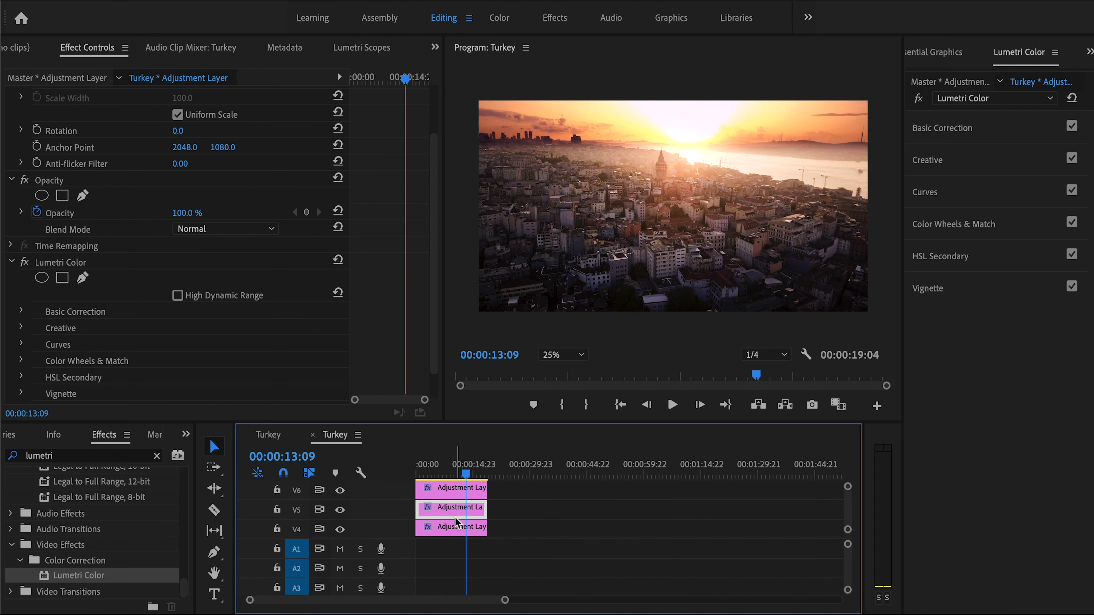
left_click(470, 526)
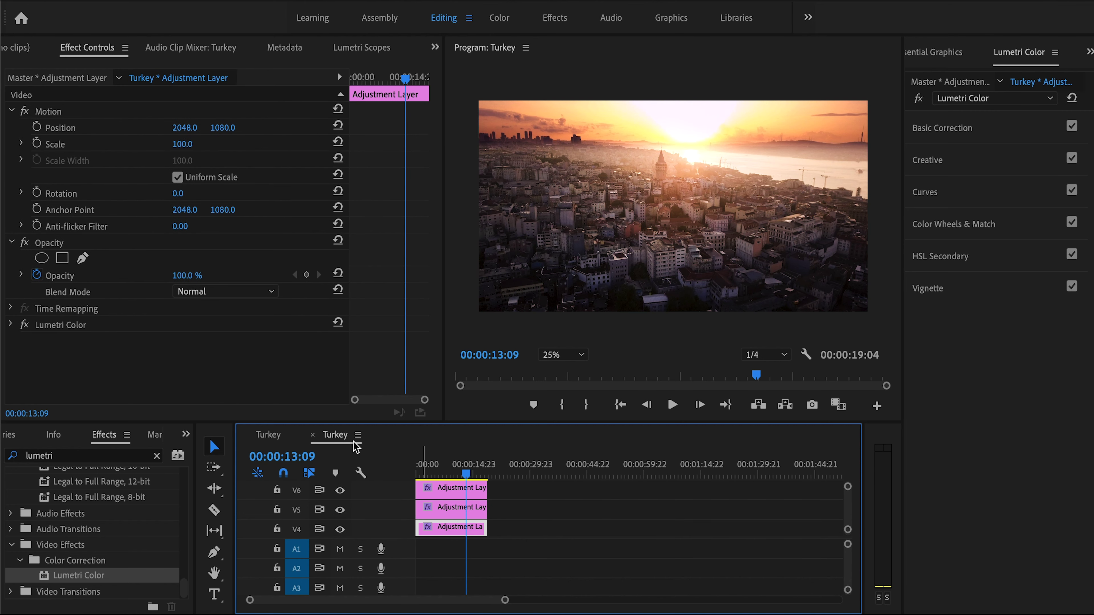
left_click(53, 329)
left_click(10, 325)
left_click(62, 360)
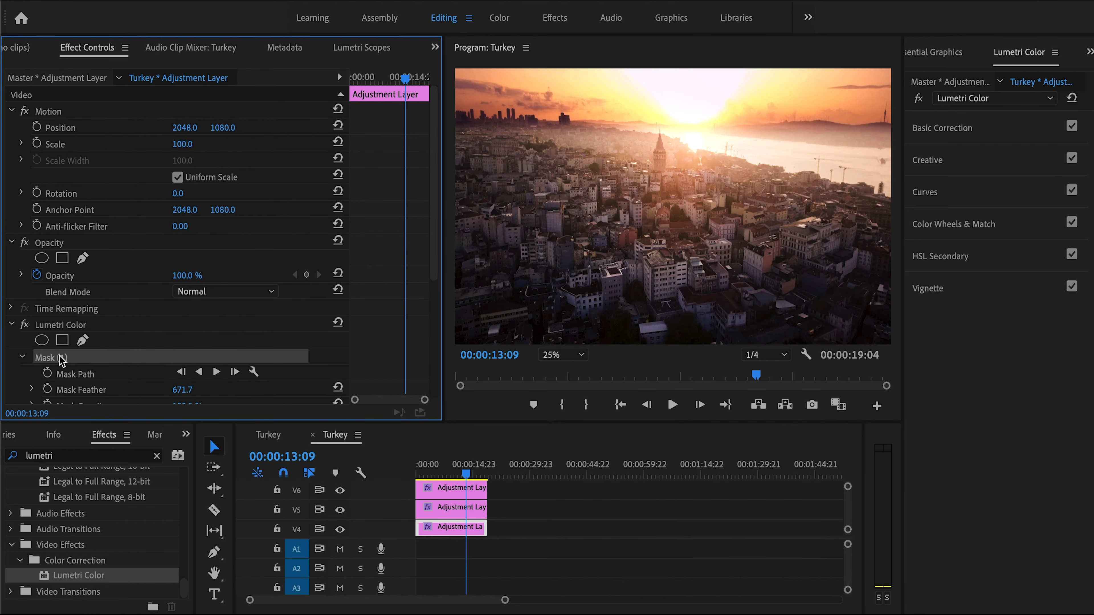
Go to about one second into the sequence and shift the V4 layer's elliptical mask toward the area below the sun.
scroll(102, 371, "down", 2)
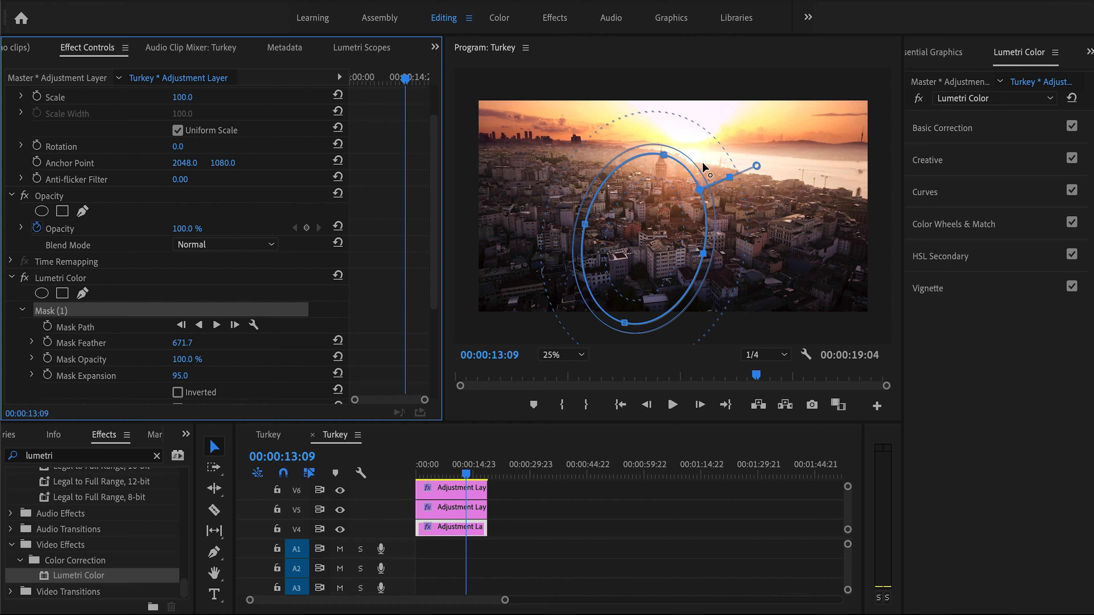
left_click_drag(466, 474, 421, 474)
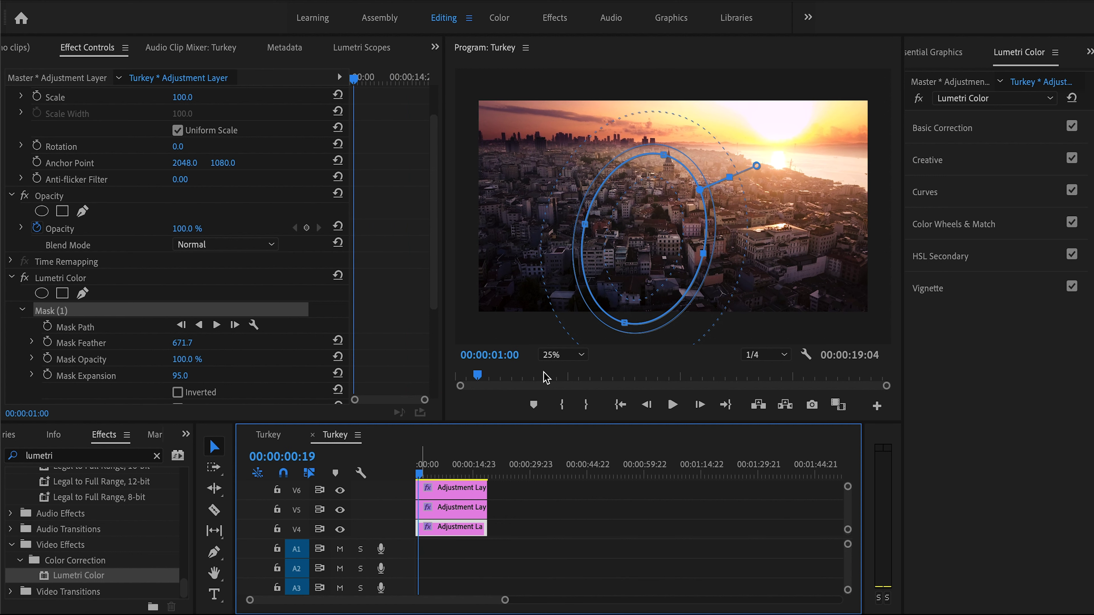
left_click_drag(677, 226, 764, 203)
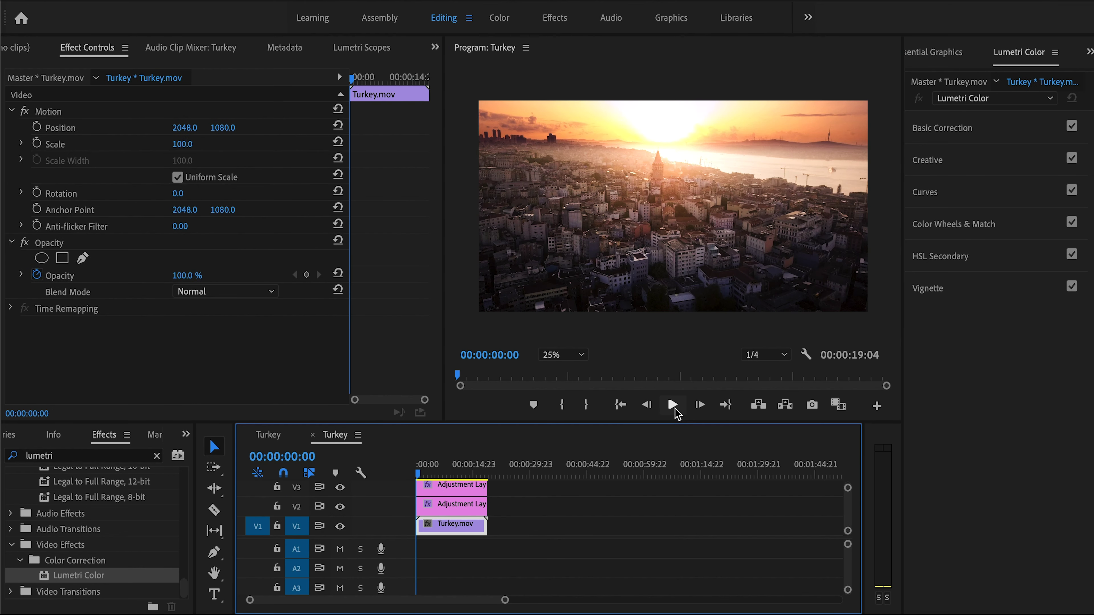
Play the graded sequence from its first frame and stop playback near the end to review the finished look.
left_click(673, 405)
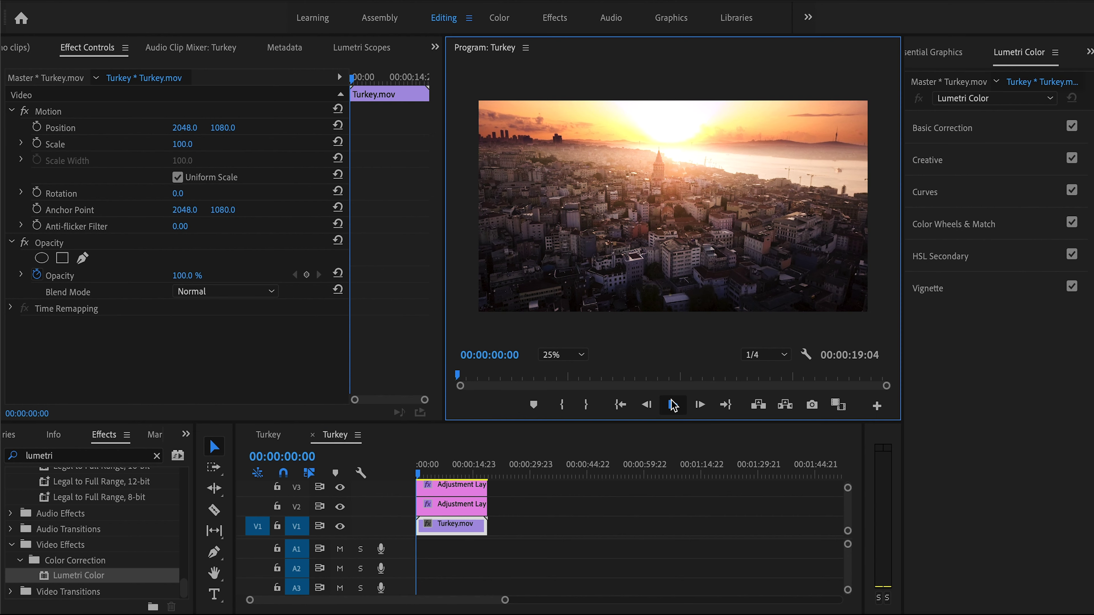
key("space")
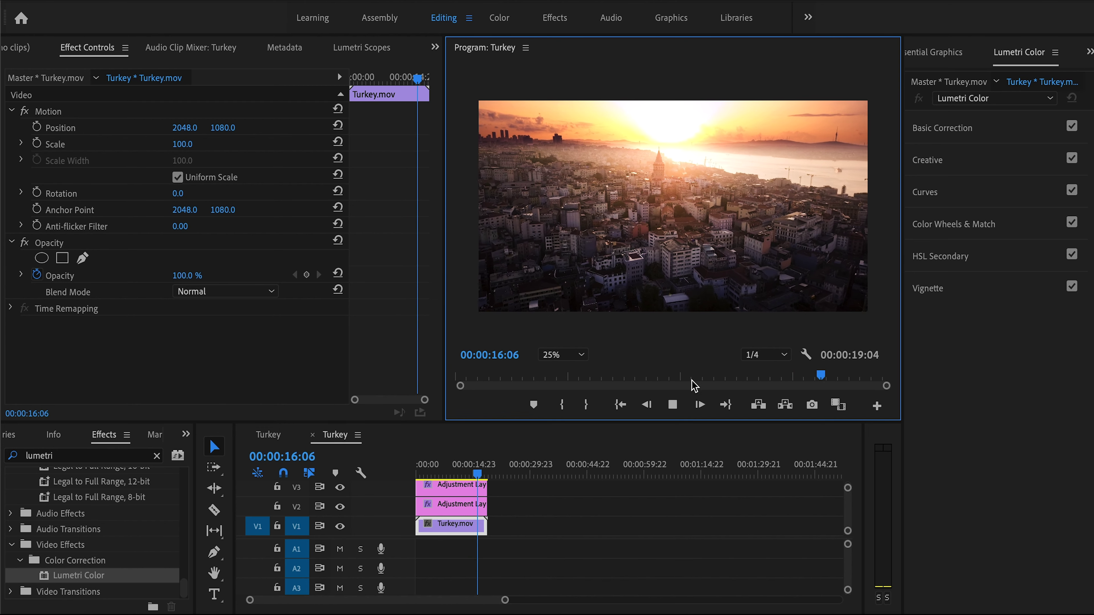
left_click(673, 405)
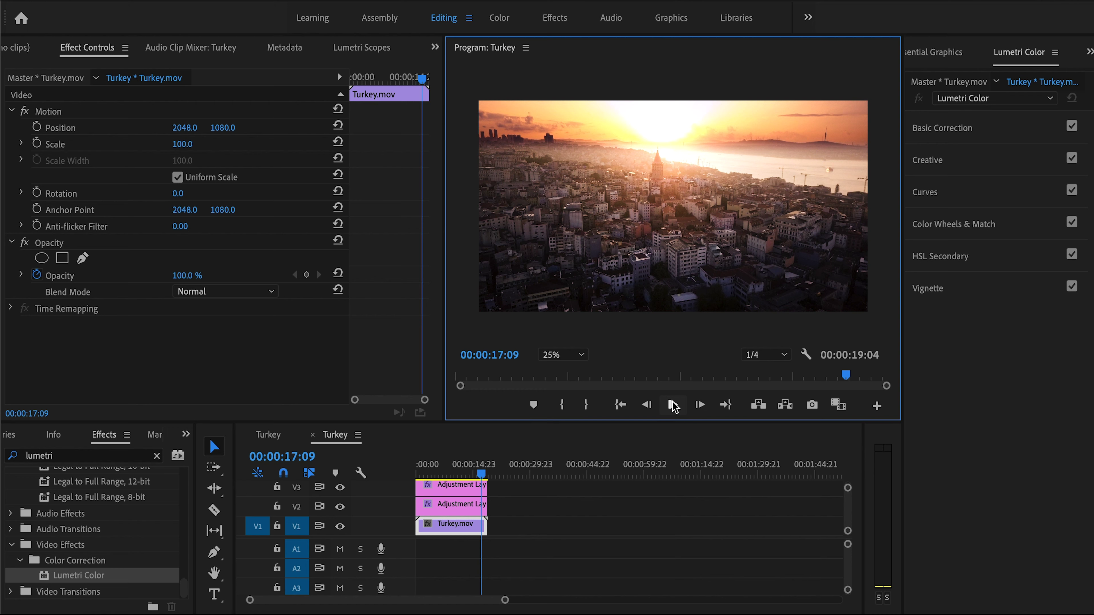